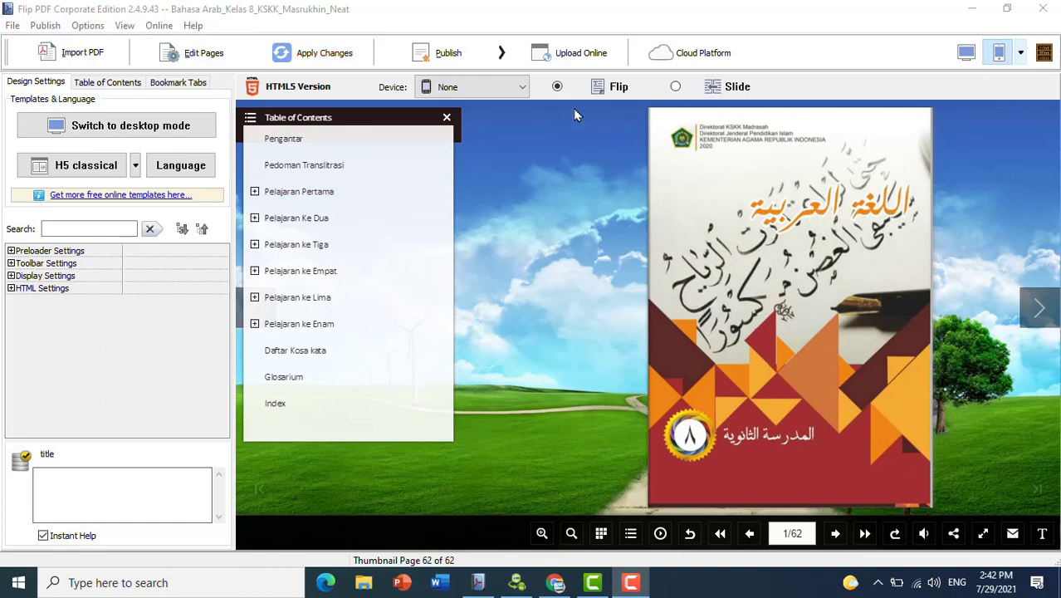
Open the book's publishing options and set the HTML output folder to Media_intraktif-hp on the Desktop.
left_click(476, 66)
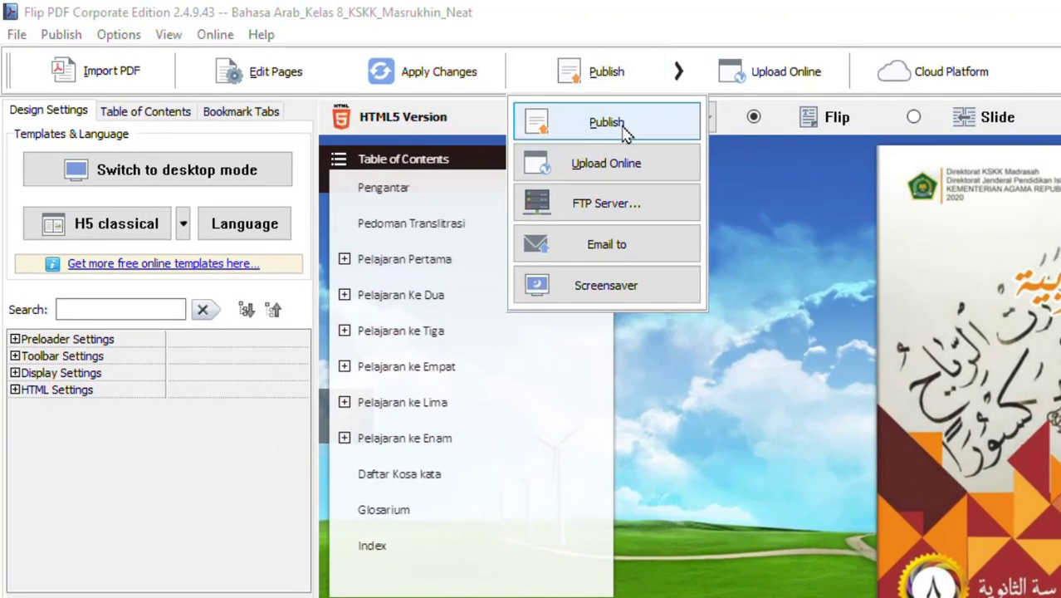
left_click(627, 136)
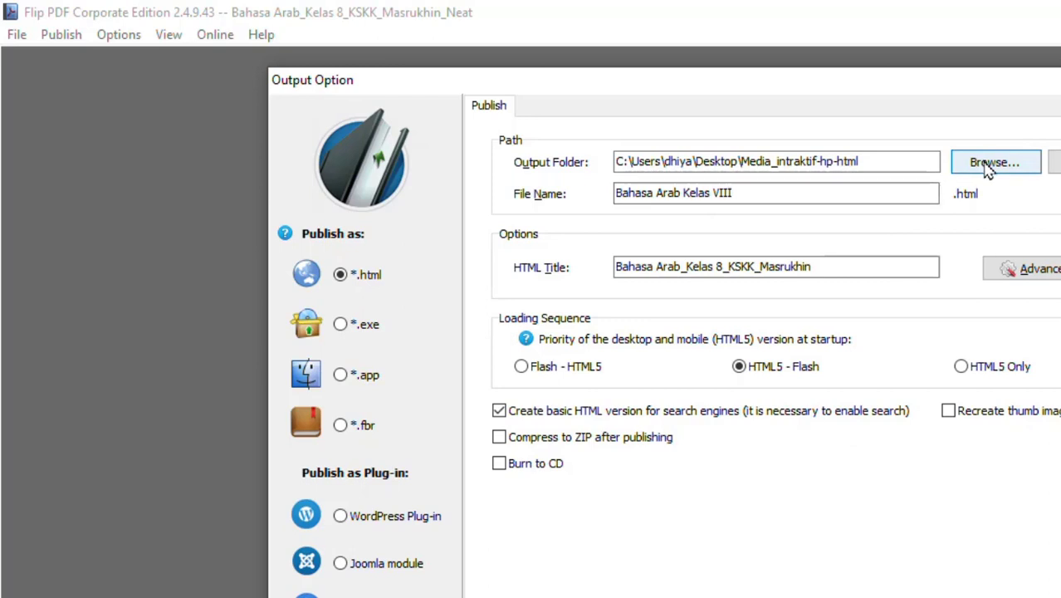
left_click(877, 162)
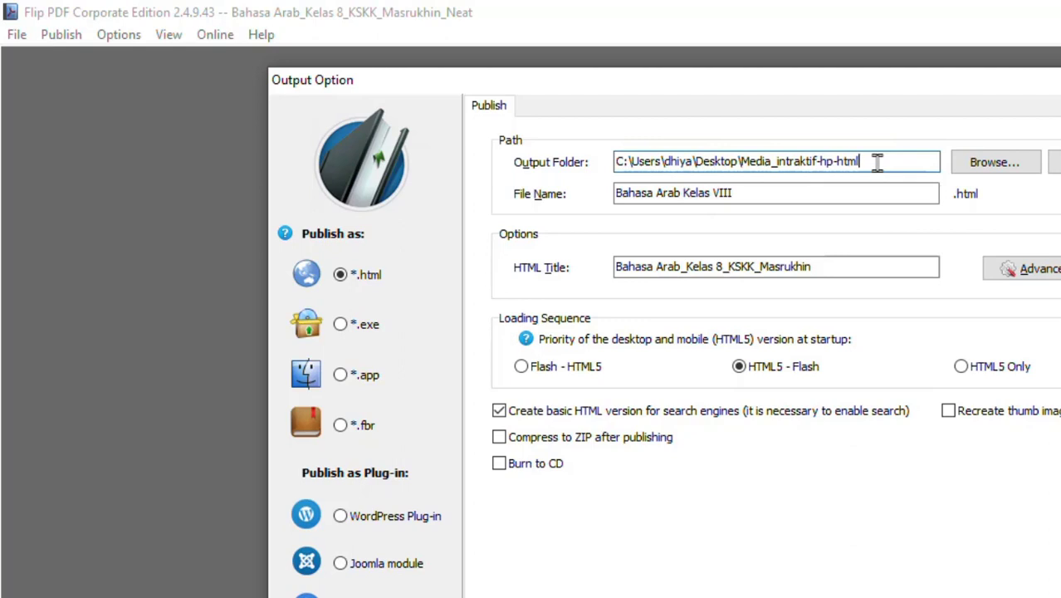
key("BackSpace")
key("BackSpace")
key("BackSpace")
key("BackSpace")
key("BackSpace")
Convert the book to HTML with the file name Bahasa Arab Kelas VIII and the existing HTML title.
left_click(858, 194)
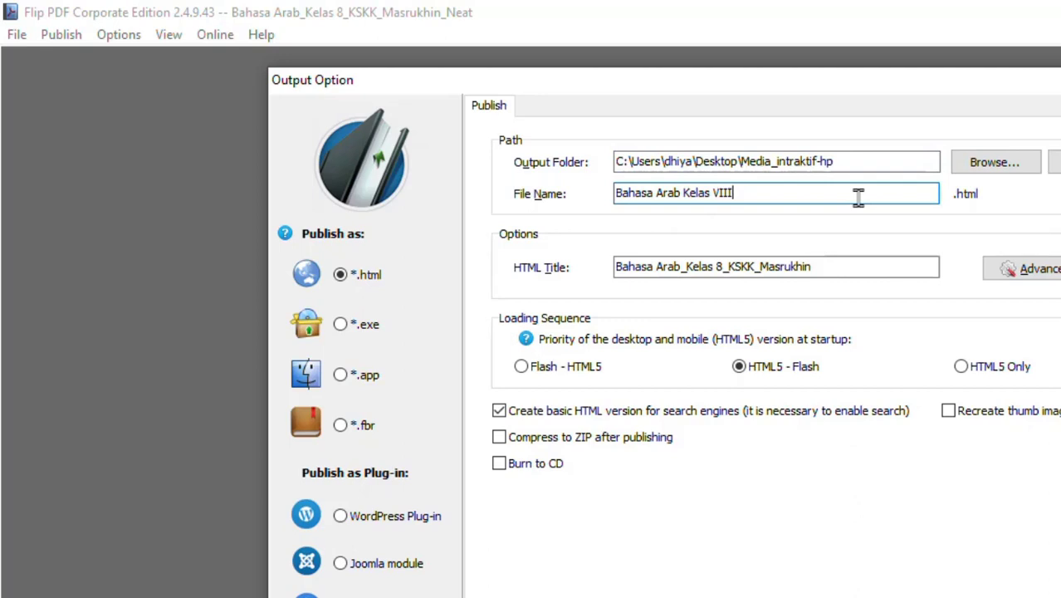
left_click(853, 266)
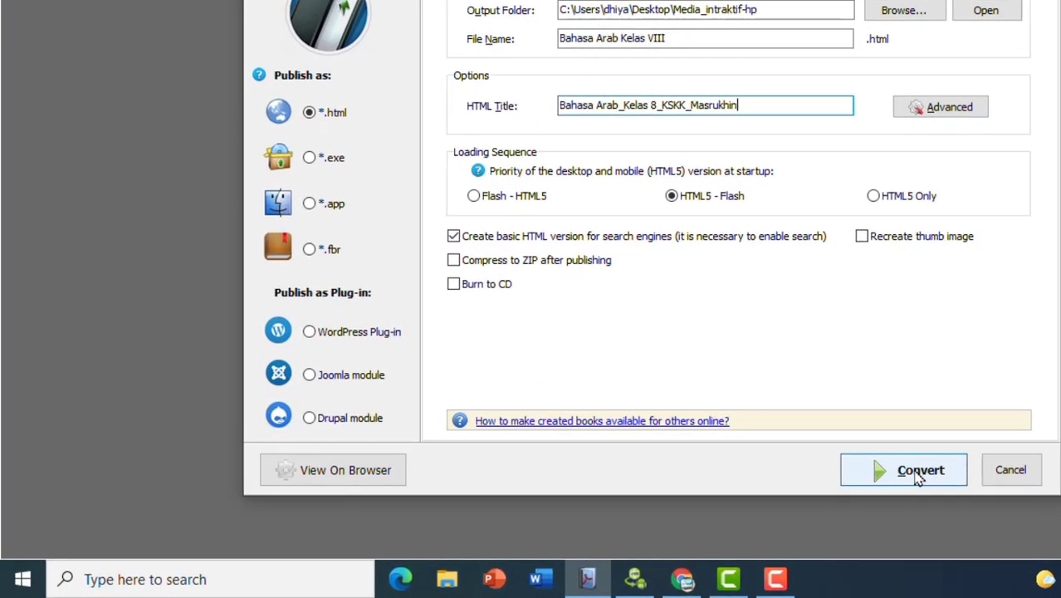
left_click(919, 477)
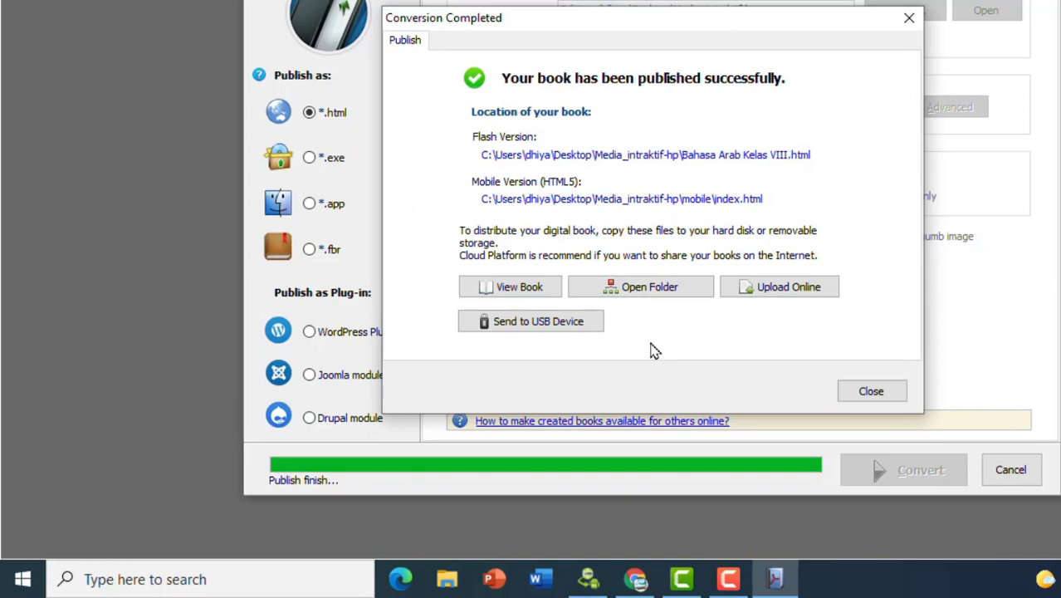
Open the published book's folder and rename the Bahasa Arab Kelas VIII HTML file to index.
left_click(656, 291)
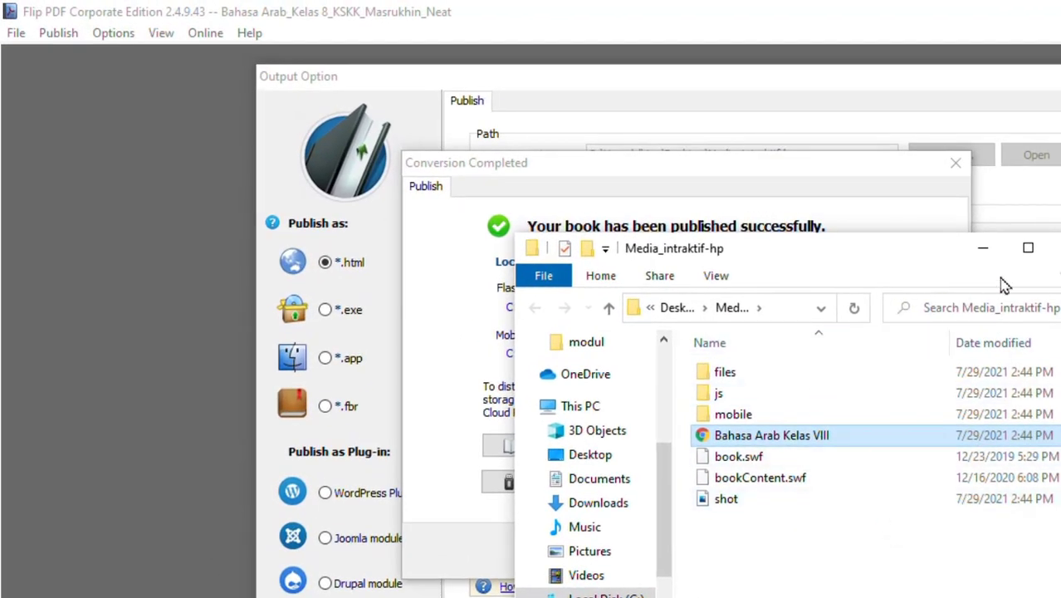
left_click(1029, 251)
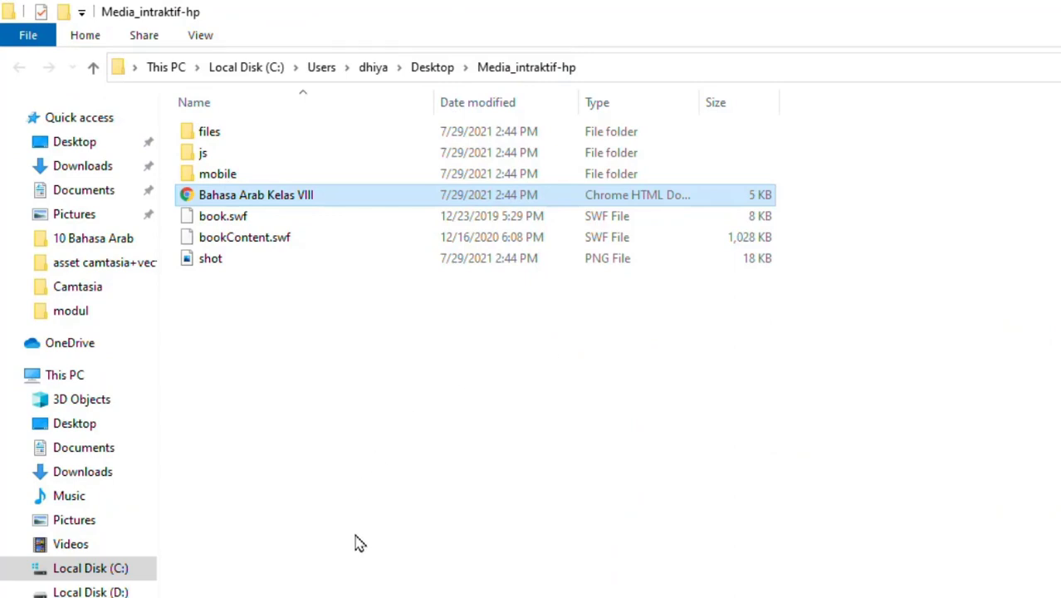
key("F2")
type("index")
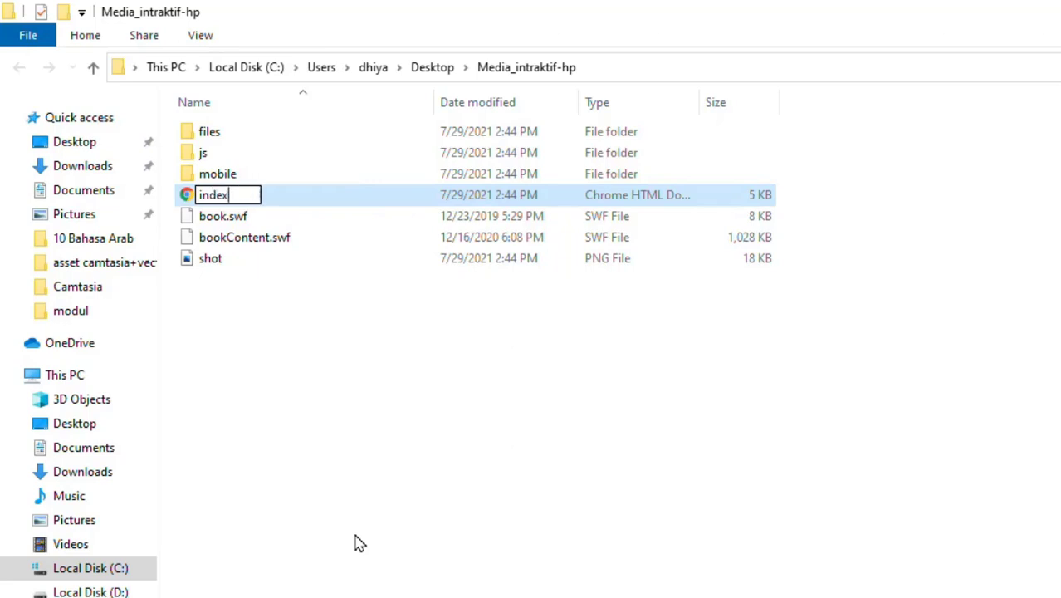
key("Return")
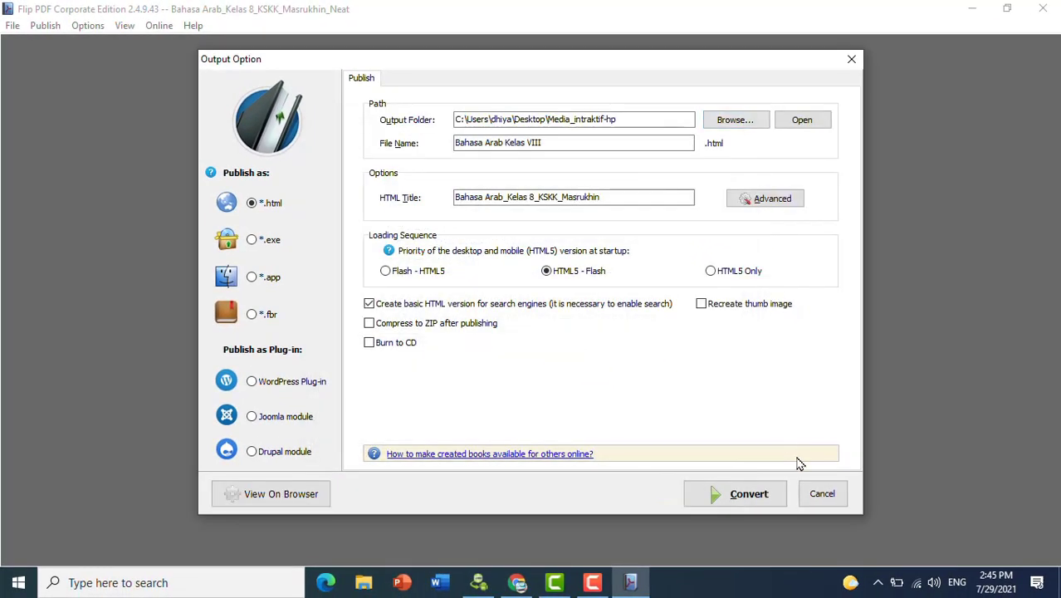
Close the publishing options, switch to Website 2 APK Builder and move its window aside.
left_click(823, 495)
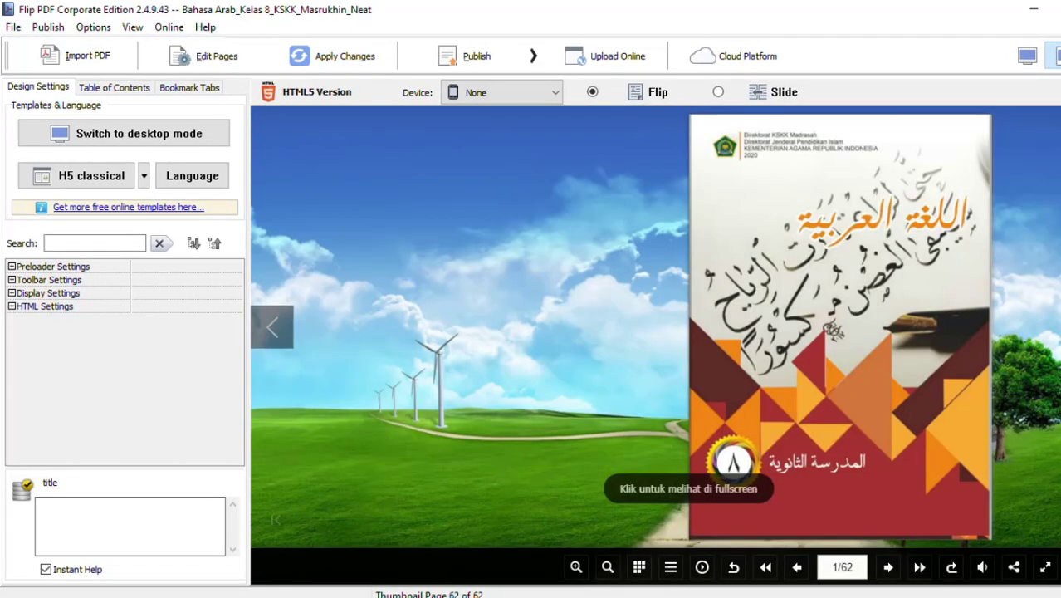
left_click(510, 597)
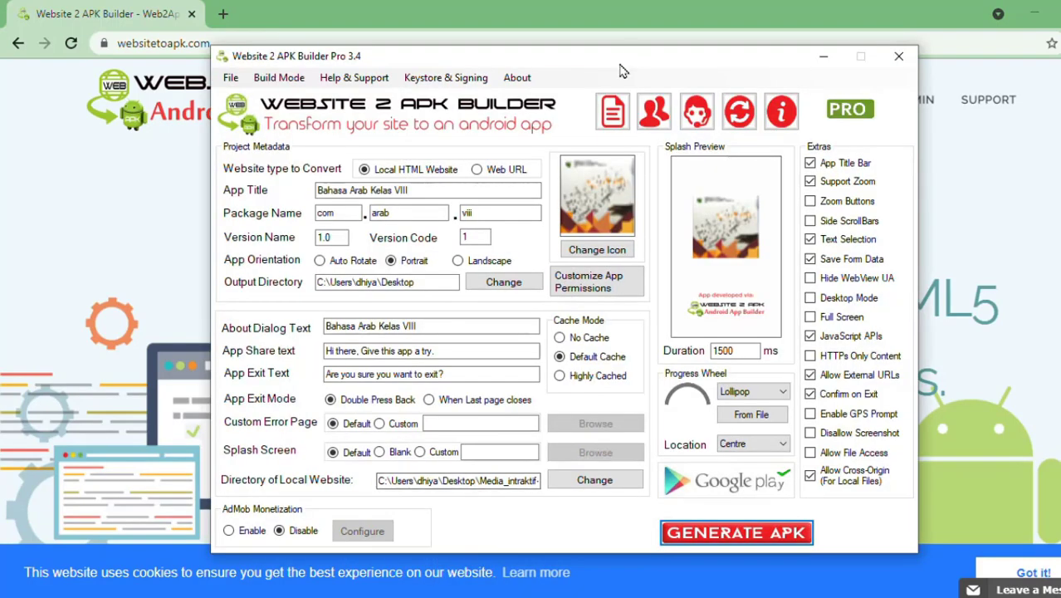
left_click_drag(625, 69, 736, 82)
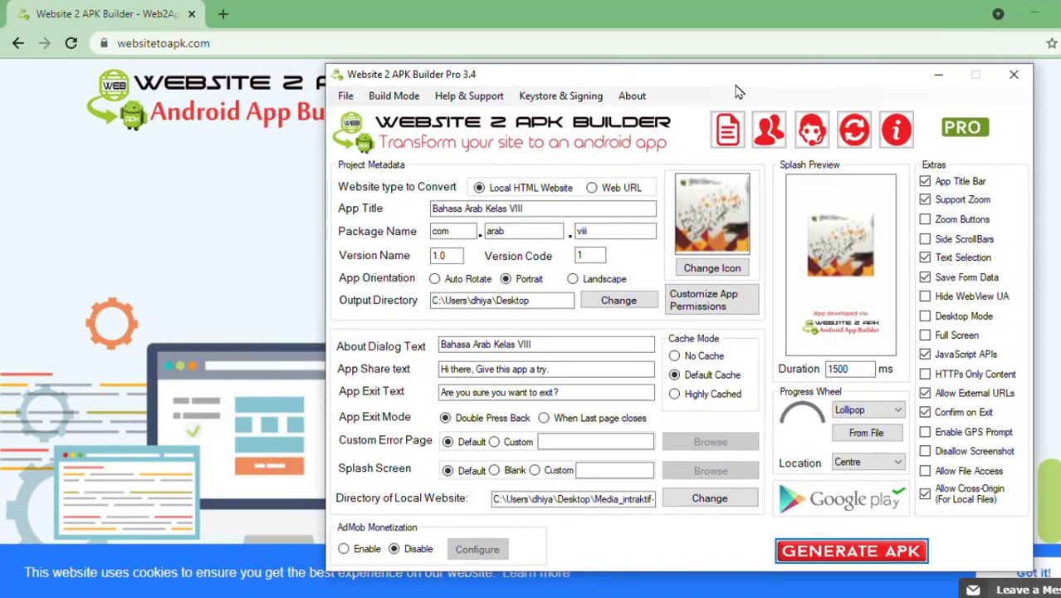
Switch the website type to Web URL and back to Local HTML Website.
left_click(614, 214)
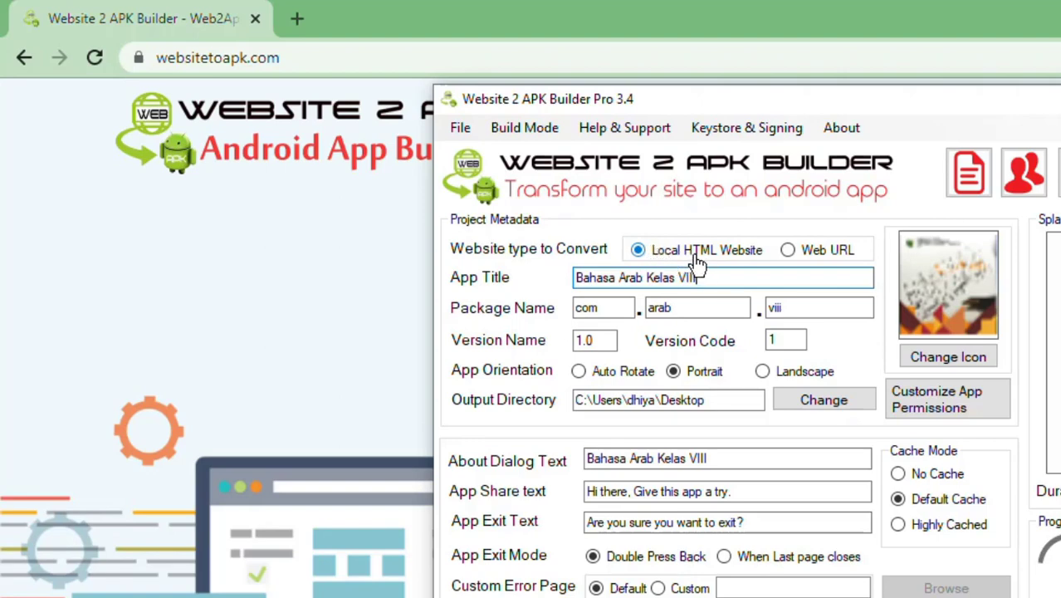
left_click(787, 251)
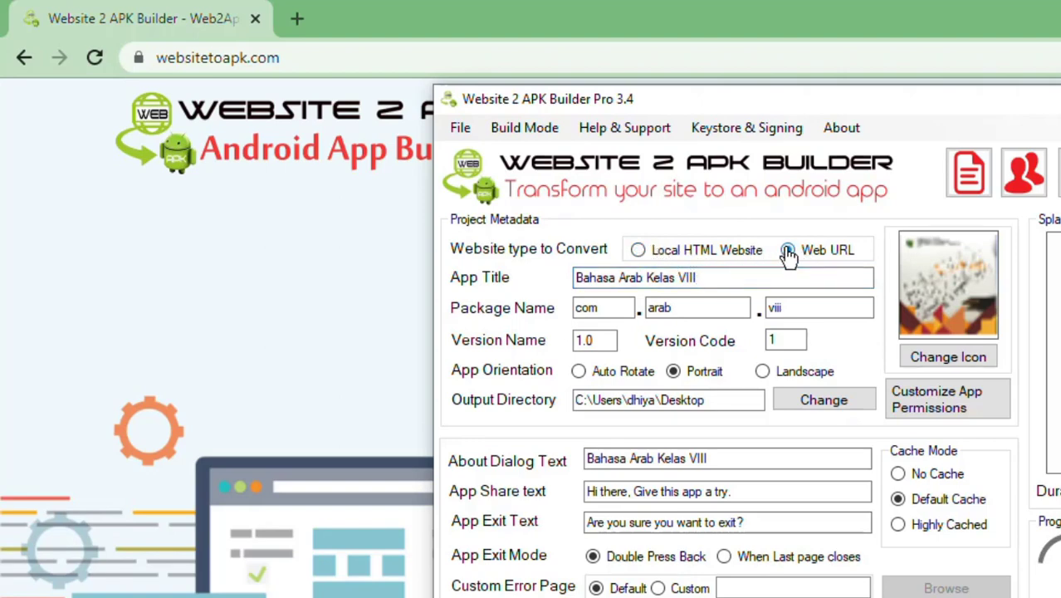
left_click(678, 261)
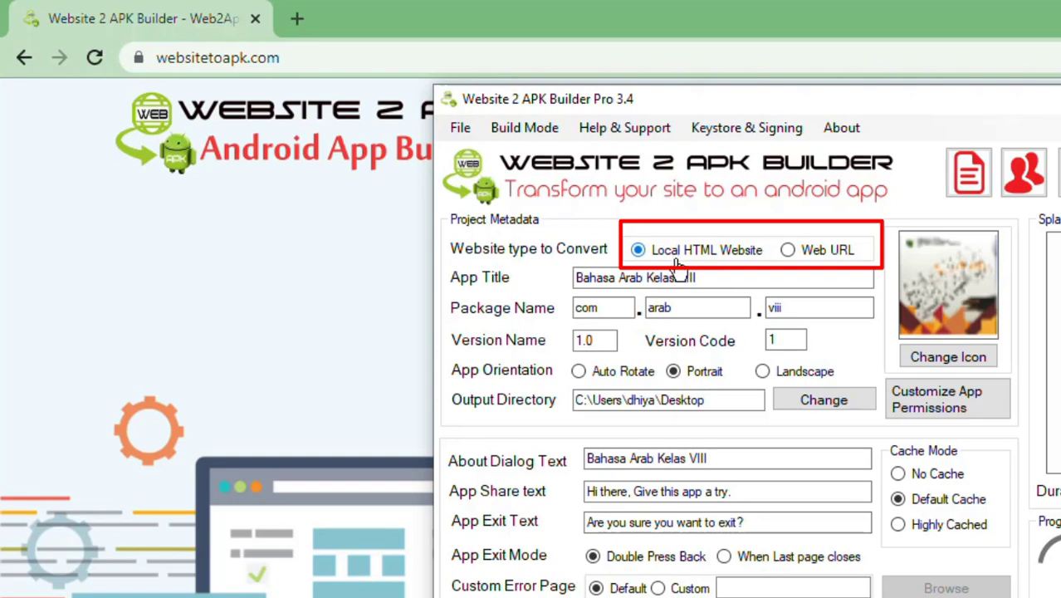
Keep the app title Bahasa Arab Kelas VIII and change the package name to com.arab.viiia.
left_click(728, 278)
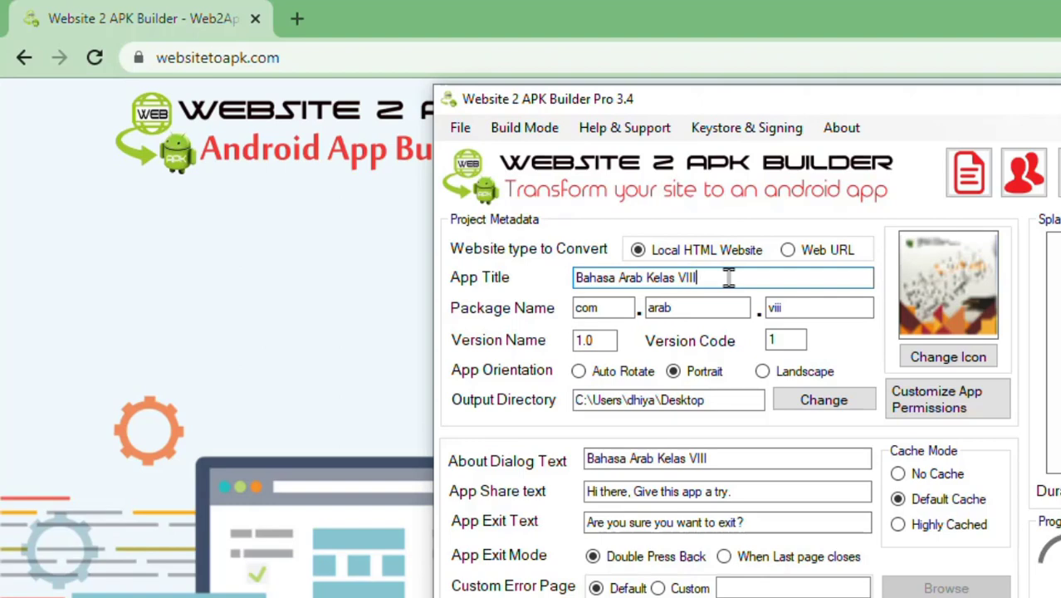
left_click(595, 300)
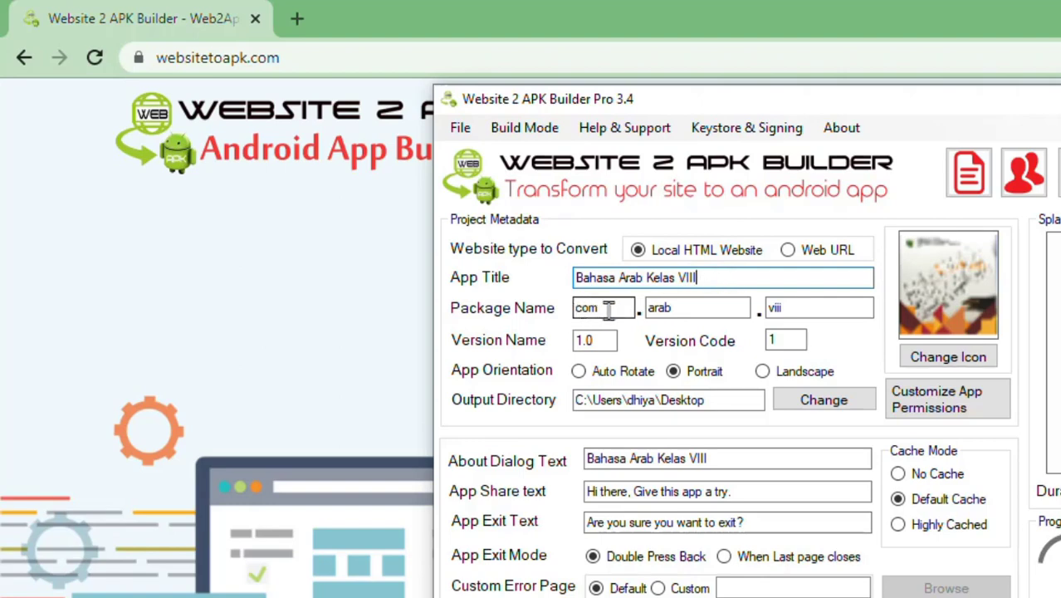
left_click(706, 309)
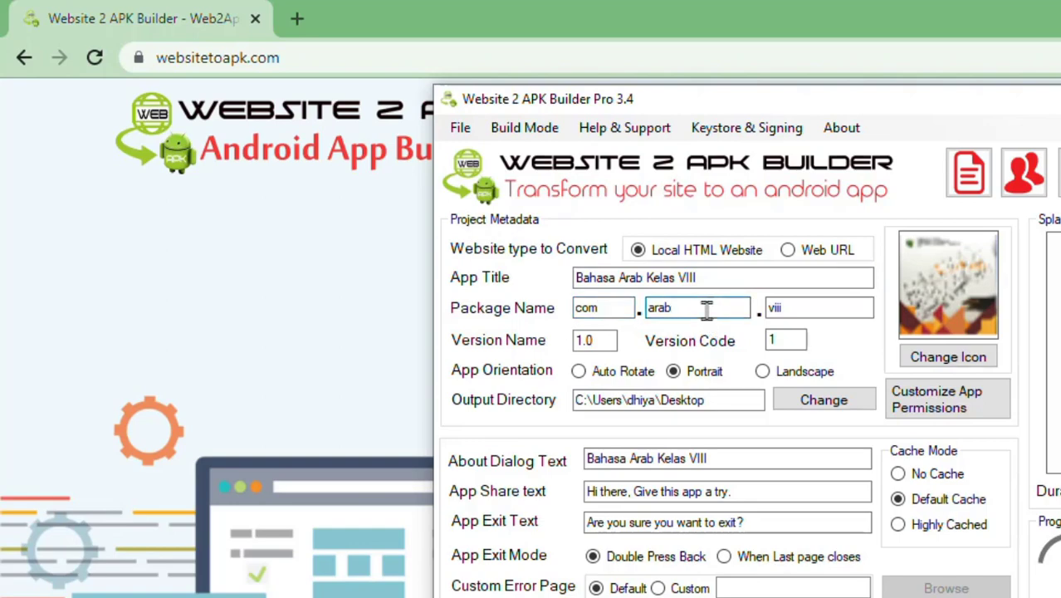
left_click(793, 309)
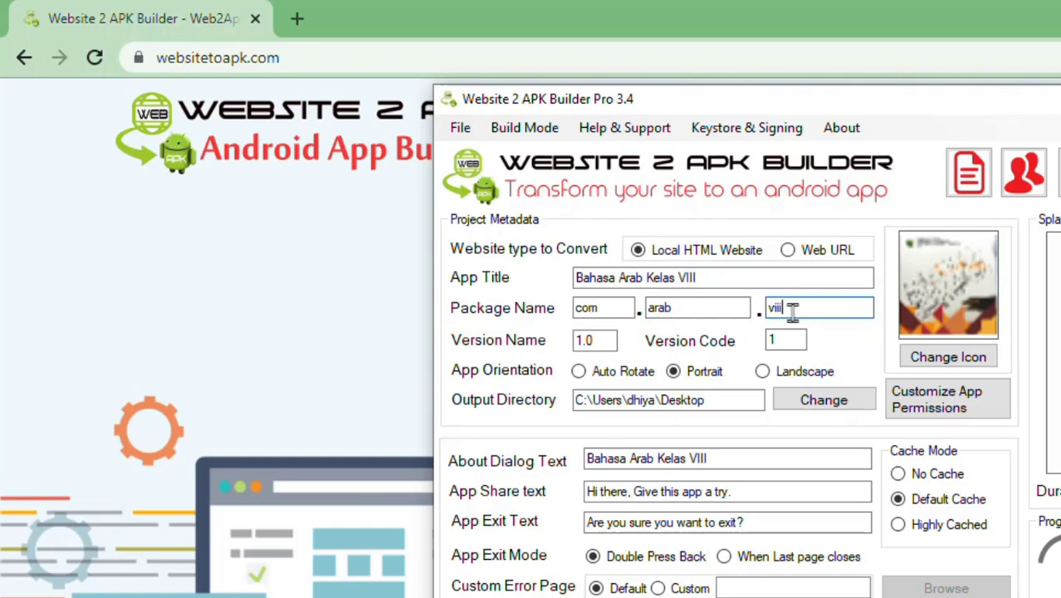
type("a")
key("BackSpace")
type("a")
Try the Auto Rotate orientation, restore Portrait, and open the output directory chooser without picking a new folder.
left_click(619, 373)
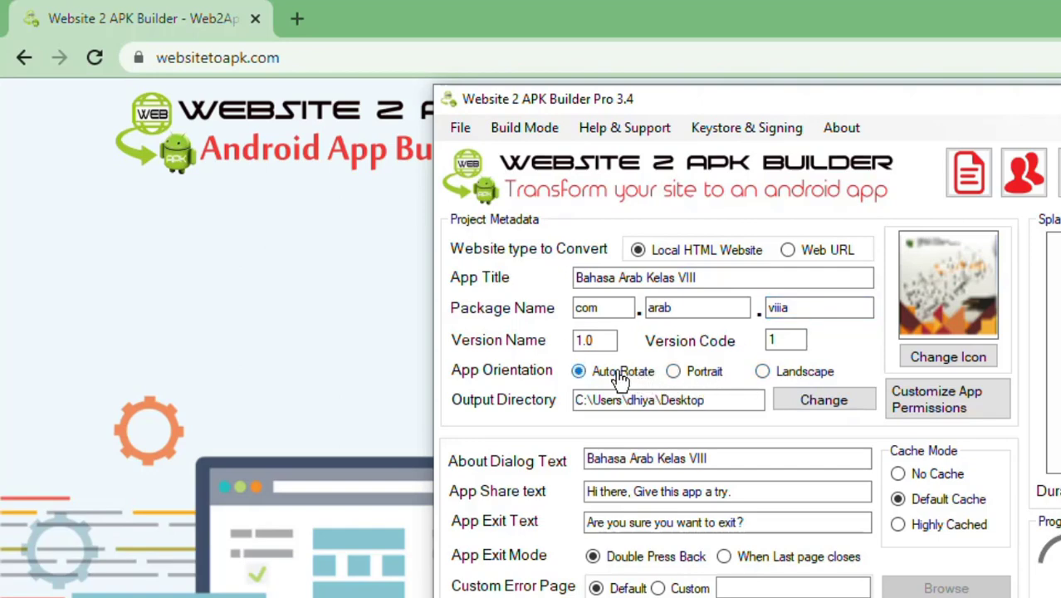
left_click(691, 373)
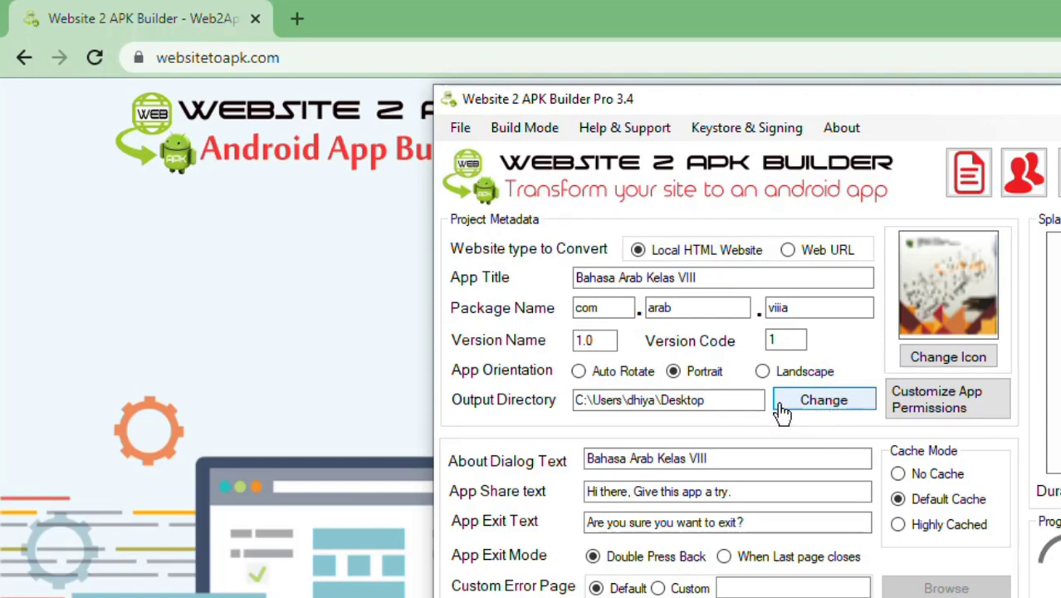
left_click(822, 405)
left_click(825, 407)
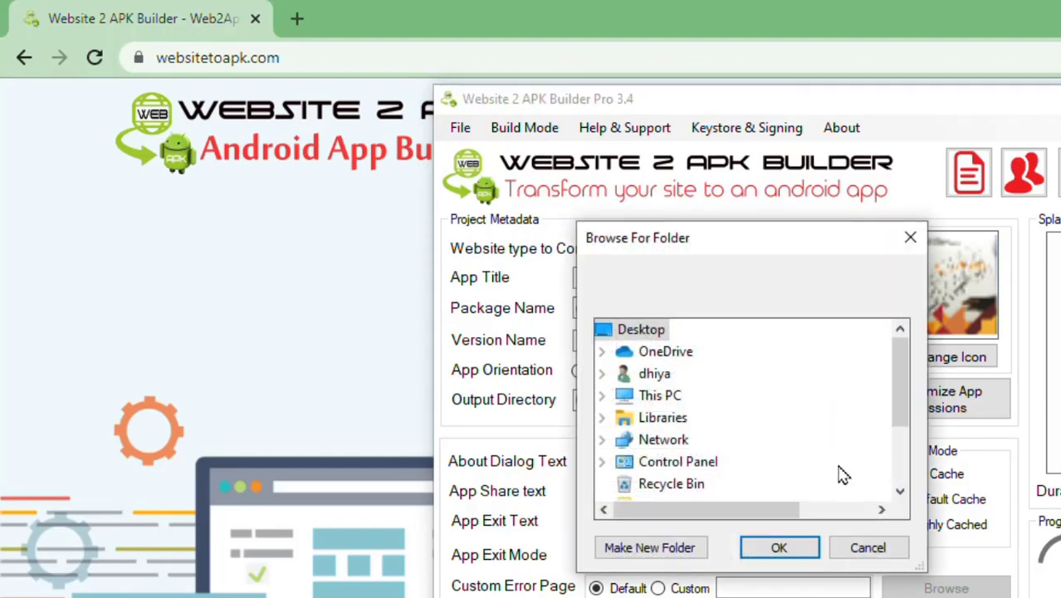
left_click(873, 548)
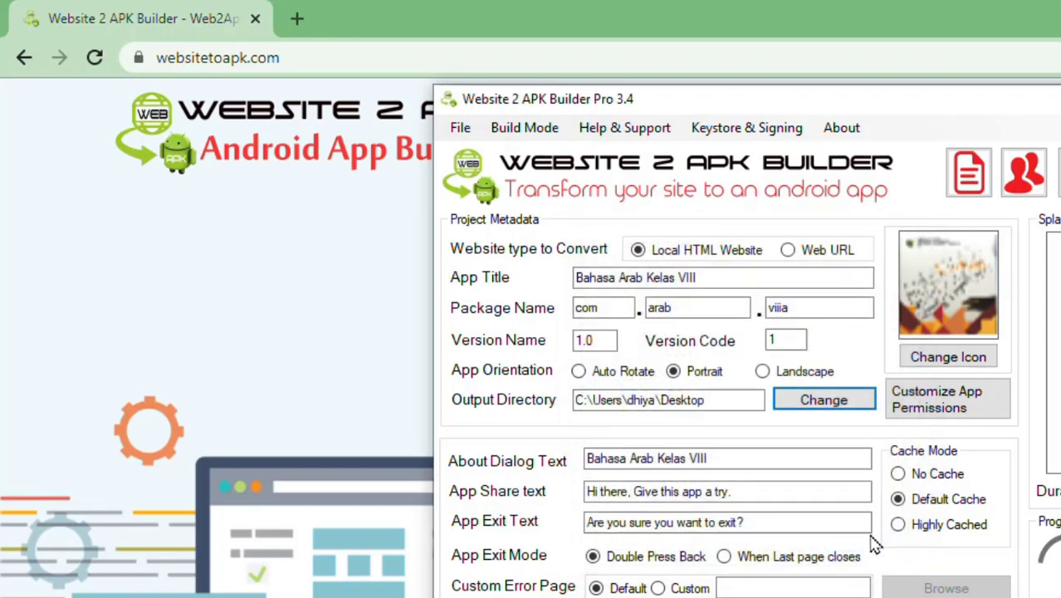
left_click(837, 405)
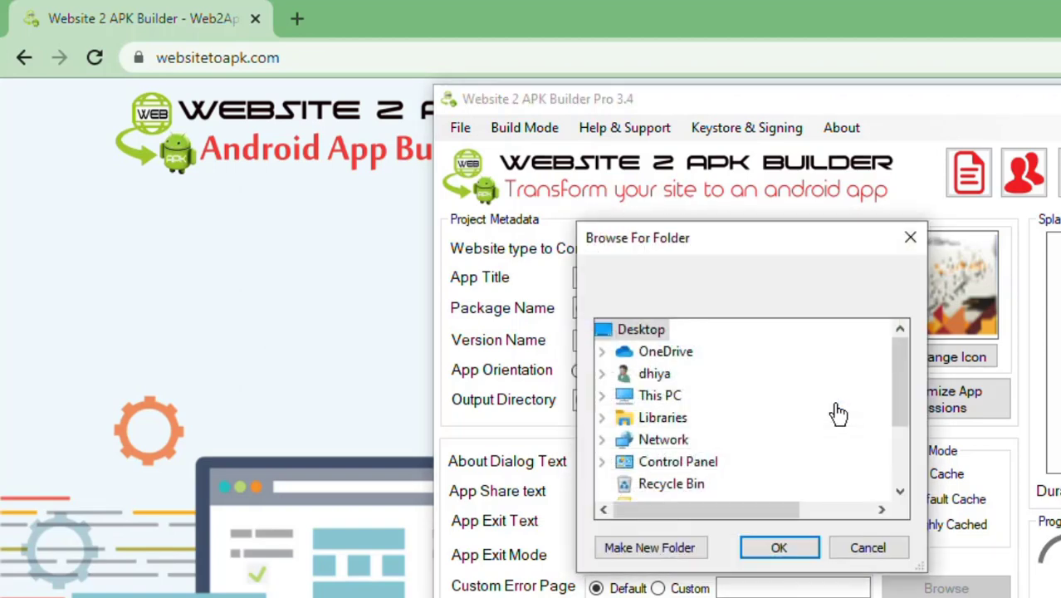
left_click(869, 558)
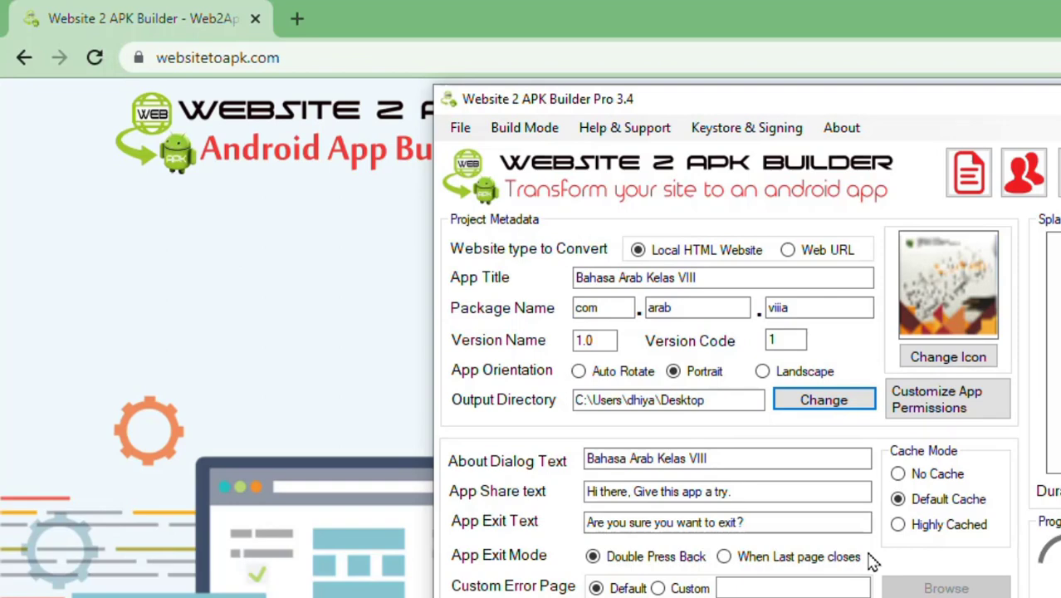
Open the app icon chooser and cancel it, and turn the App Title Bar option off and on again.
left_click(773, 457)
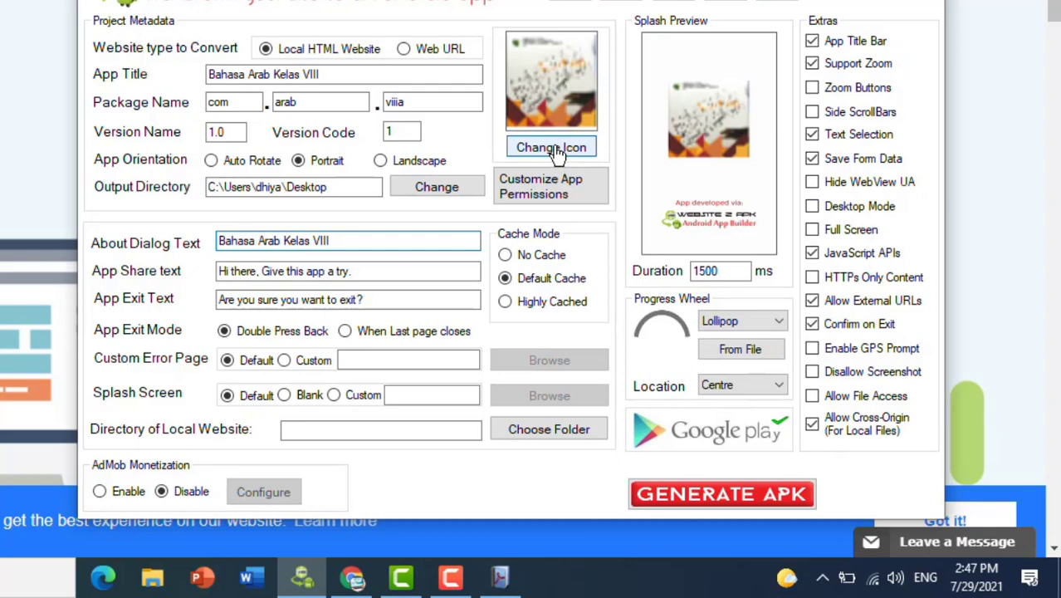
left_click(553, 148)
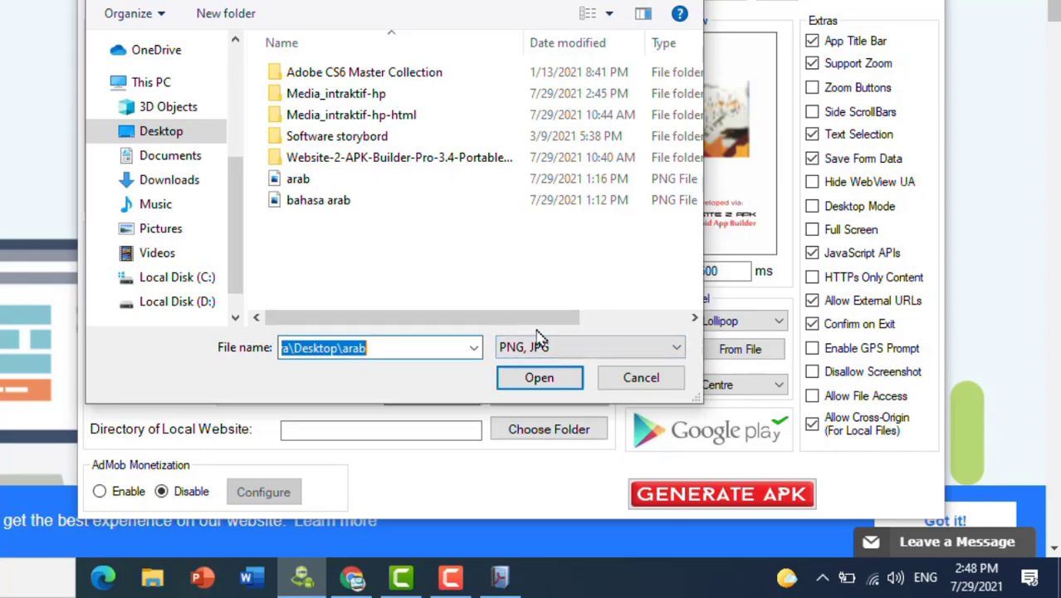
left_click(639, 379)
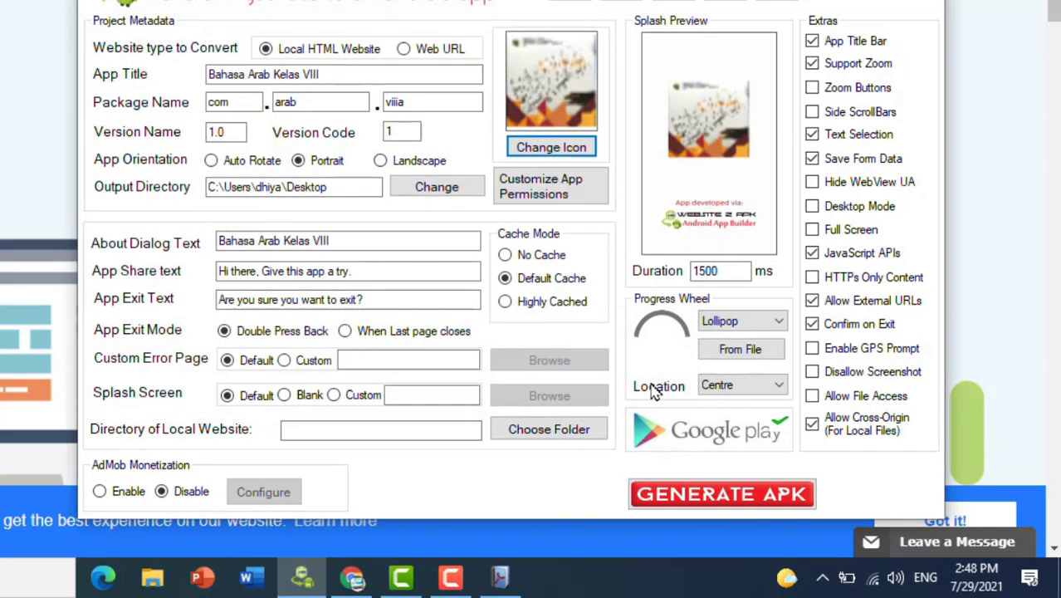
left_click(812, 42)
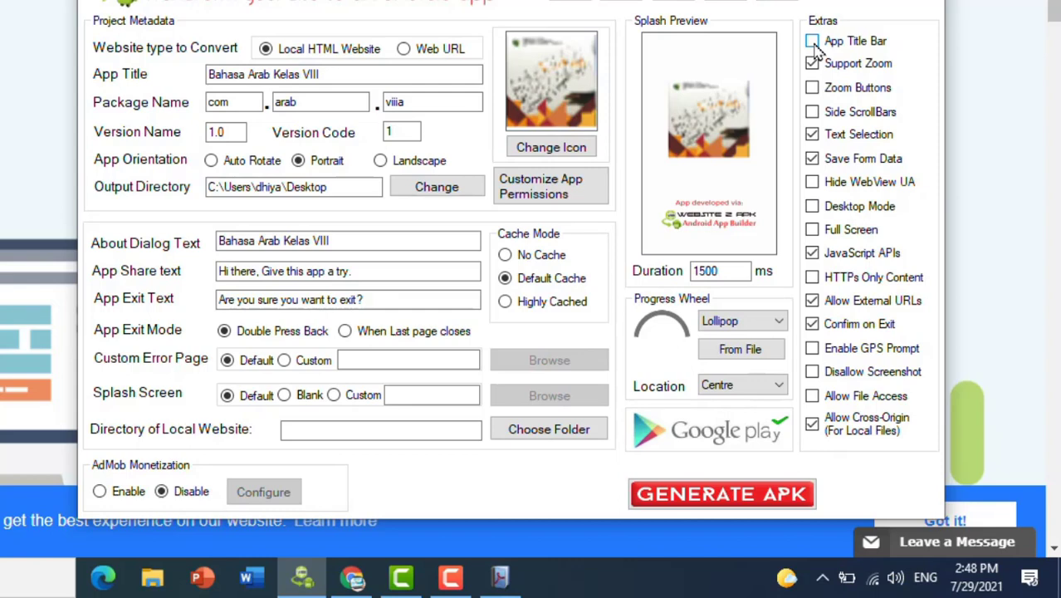
left_click(814, 43)
Set the directory of the local website to the Media_intraktif-hp-html folder on the Desktop.
left_click(361, 430)
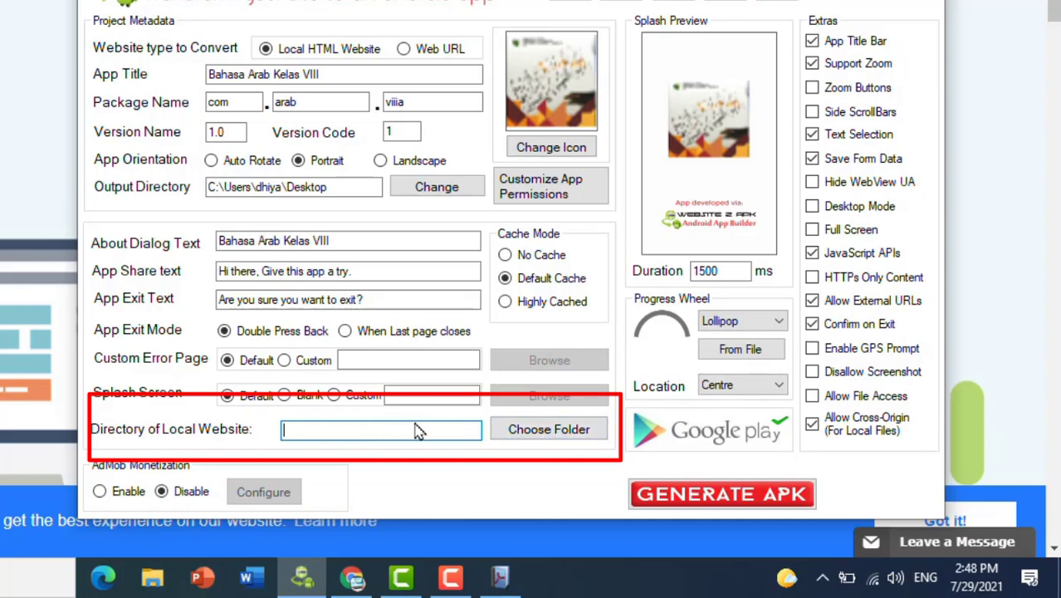
left_click(565, 430)
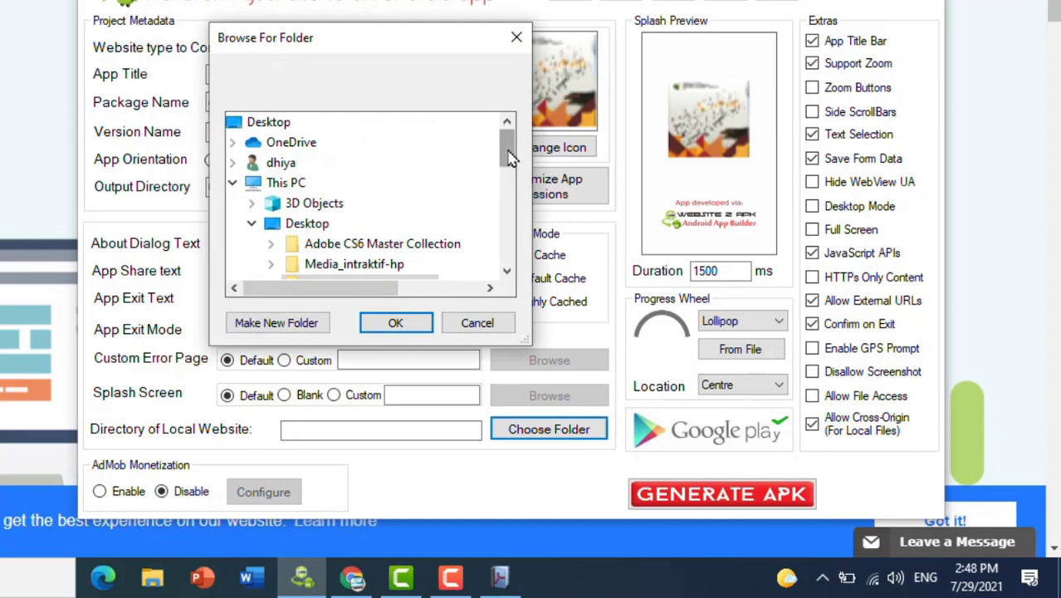
left_click_drag(511, 158, 512, 166)
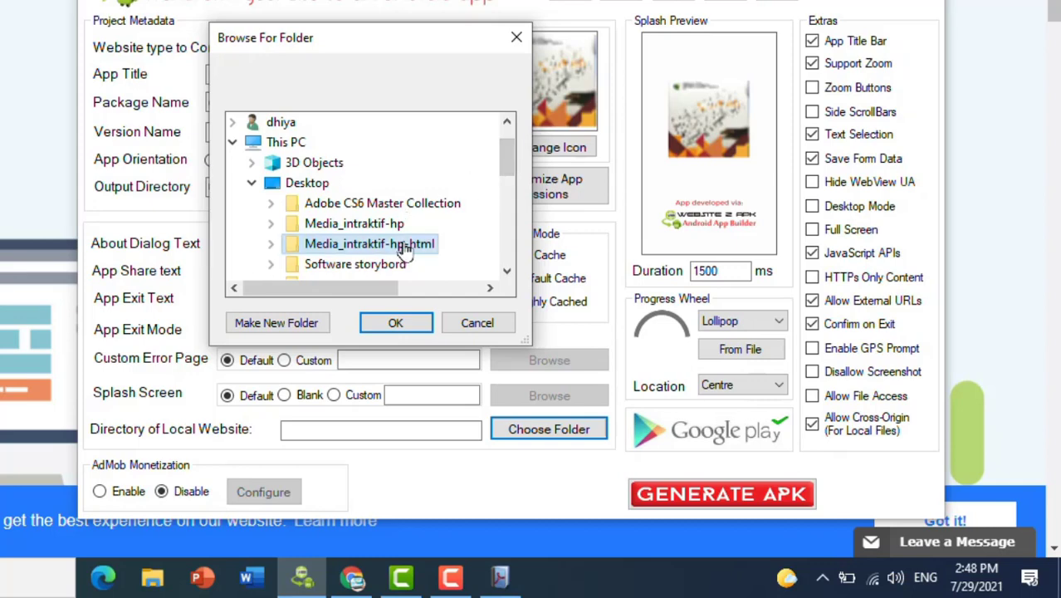
left_click(397, 323)
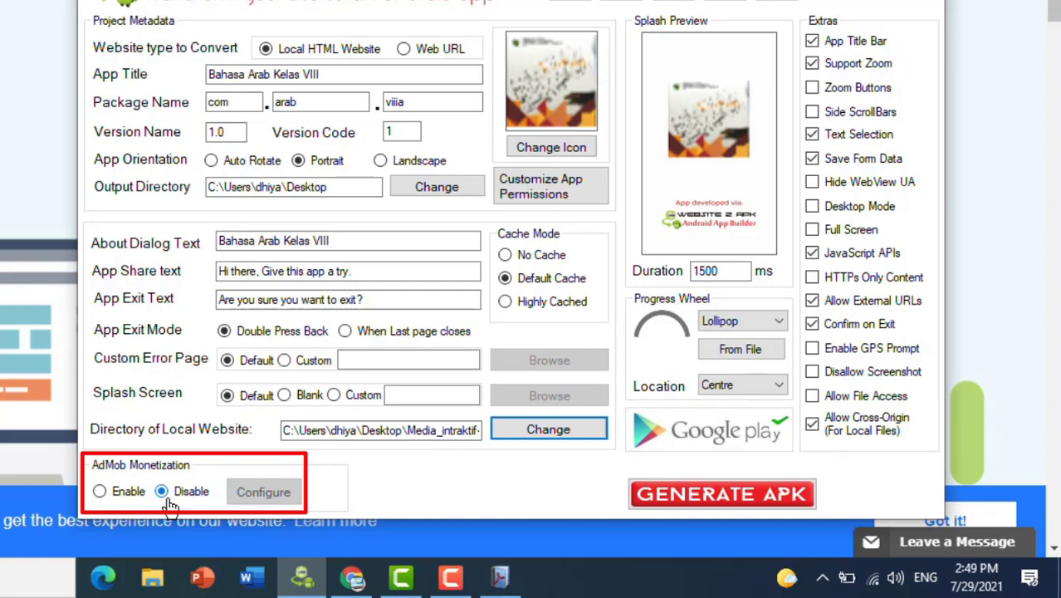
Try enabling AdMob monetization and cancel its configuration.
left_click(106, 494)
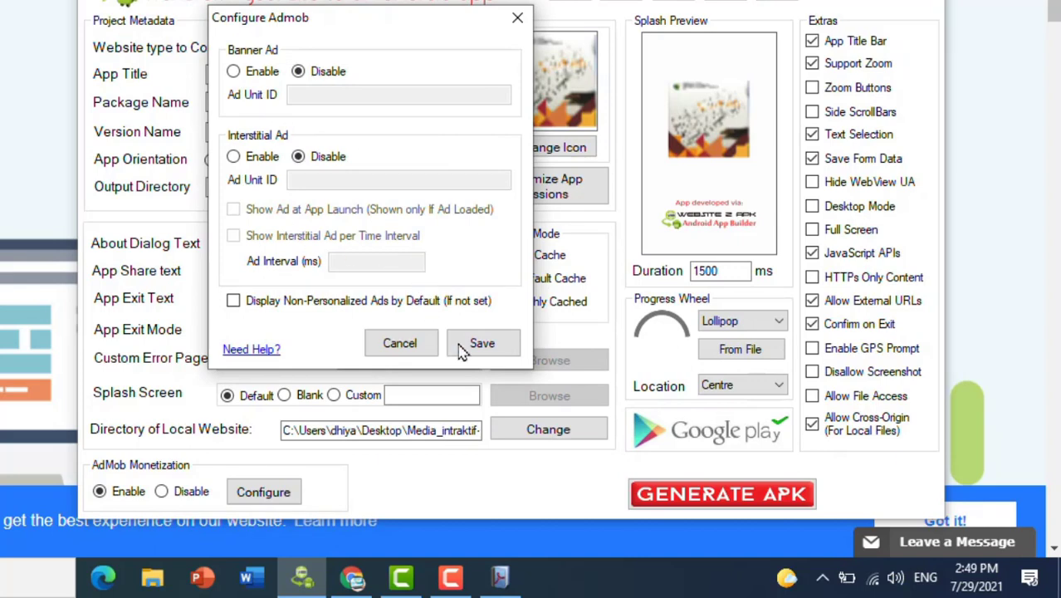
left_click(399, 348)
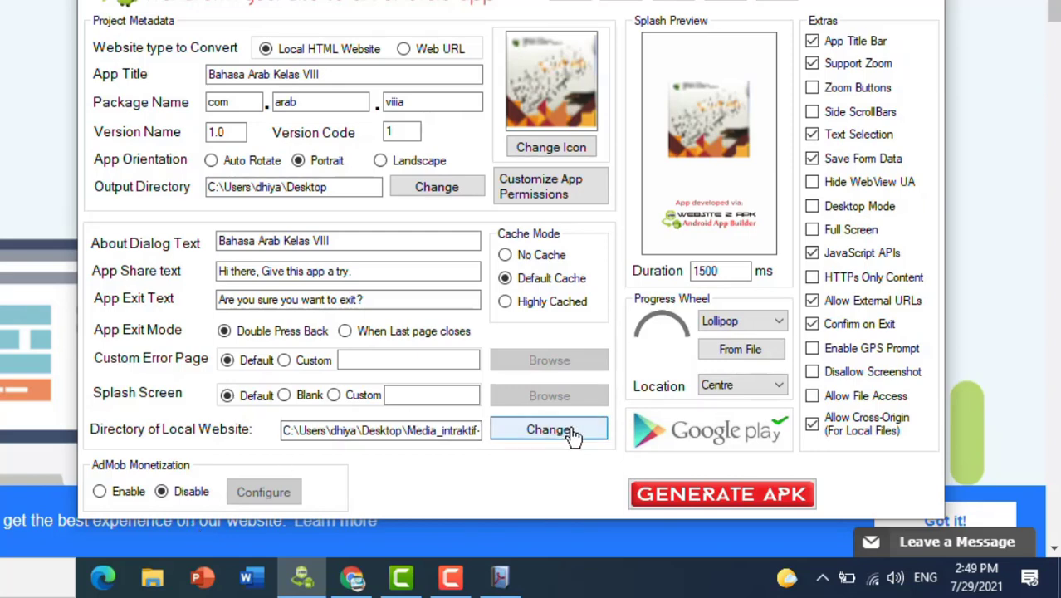
Generate the APK for Bahasa Arab Kelas VIII and skip the Google Play keystore and signing instructions.
left_click(683, 499)
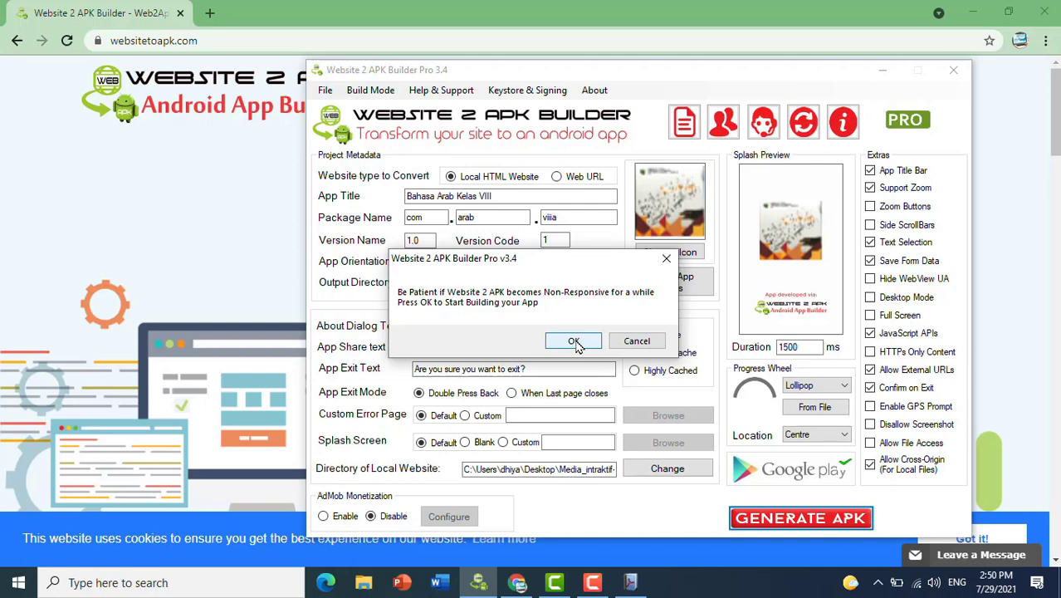
left_click(574, 343)
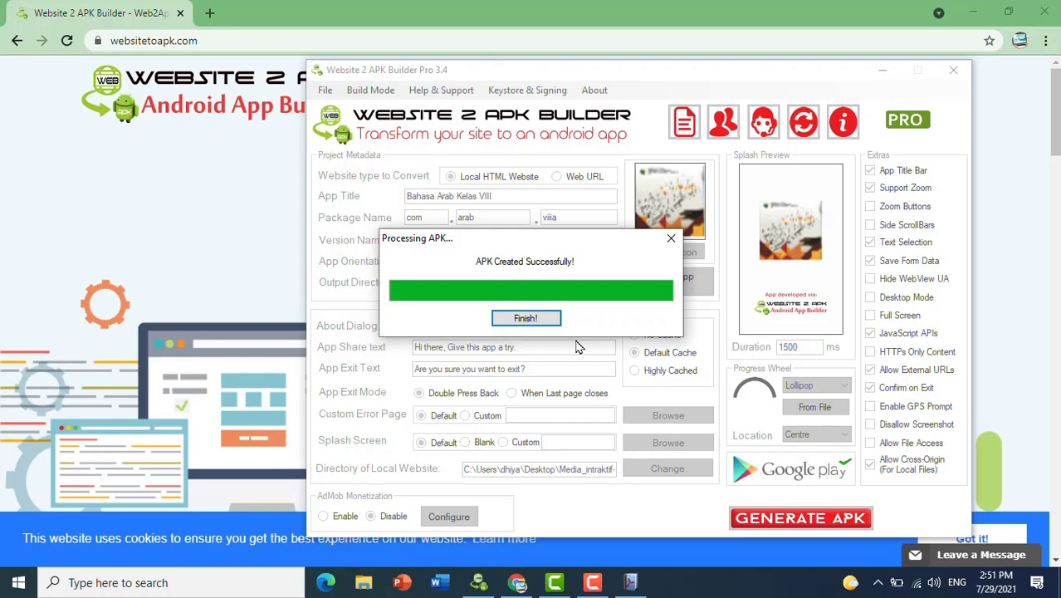
left_click(527, 320)
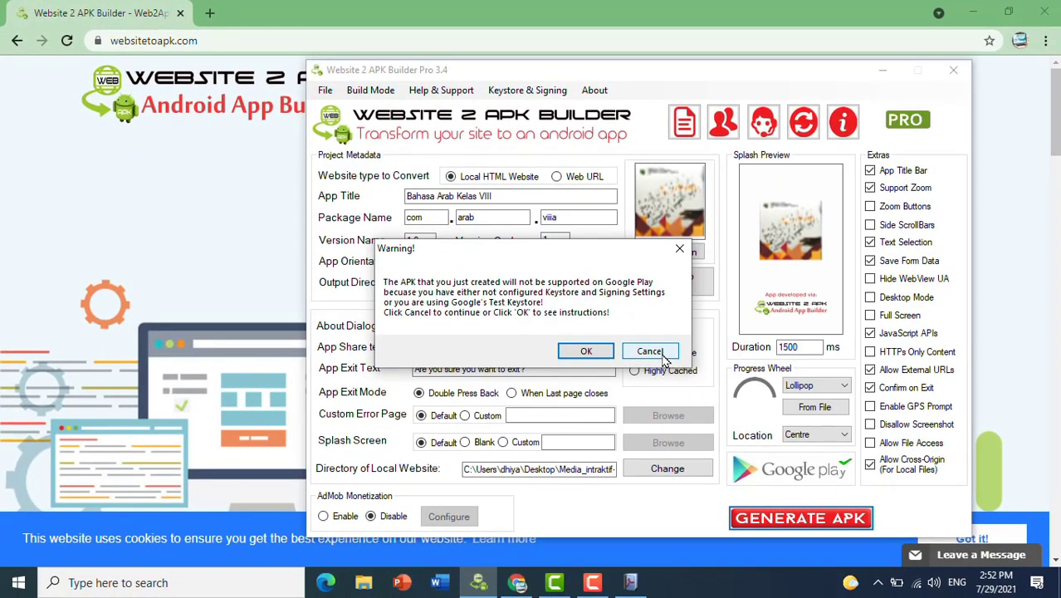
left_click(651, 351)
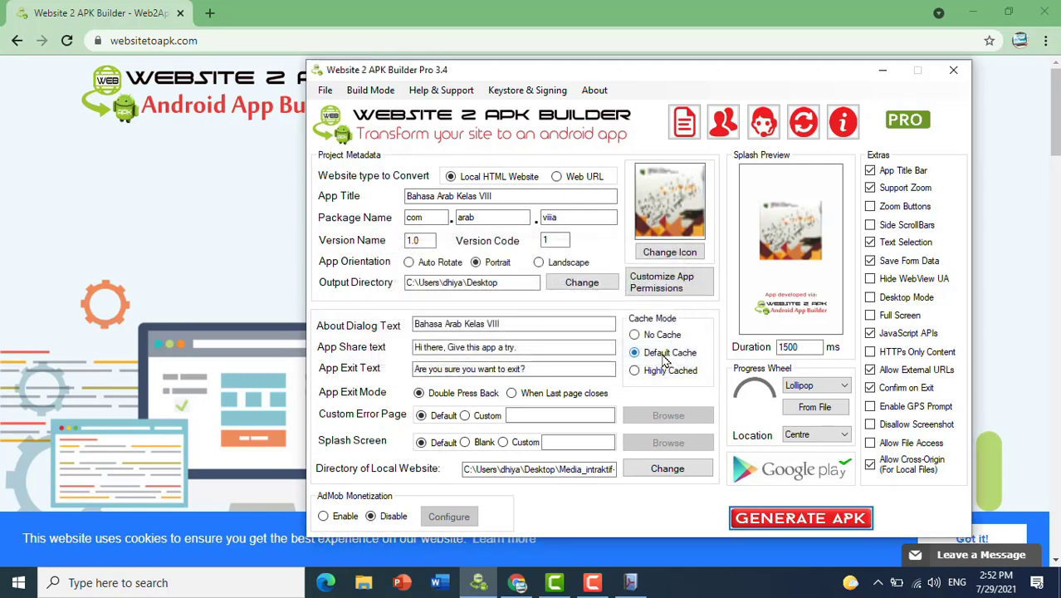
Minimize the browser, move the builder window up, and select the generated Bahasa Arab Kelas VIII APK on the desktop.
left_click(973, 12)
left_click_drag(788, 75, 797, 41)
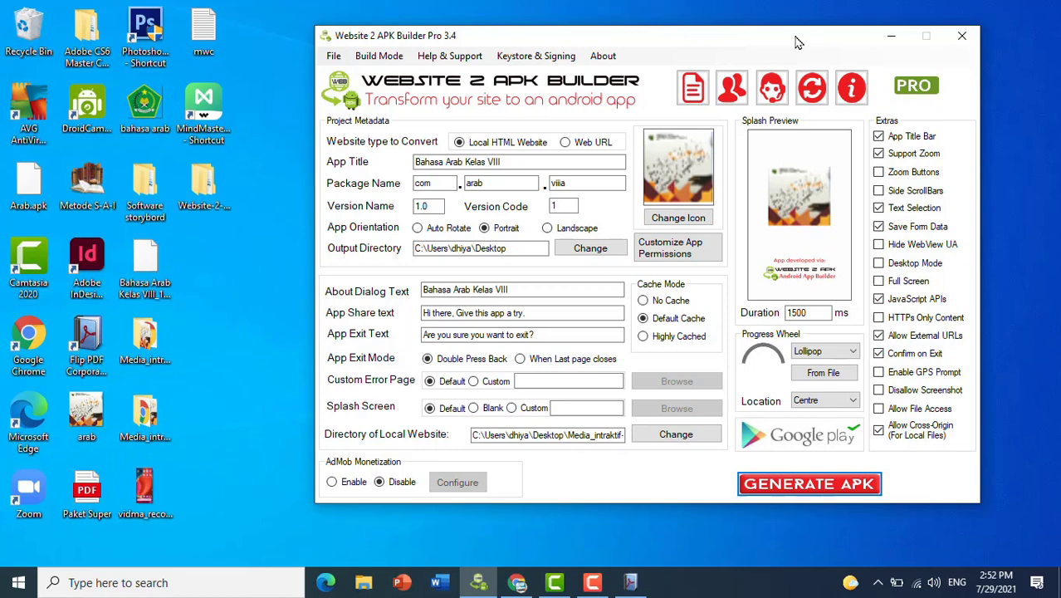
left_click(147, 287)
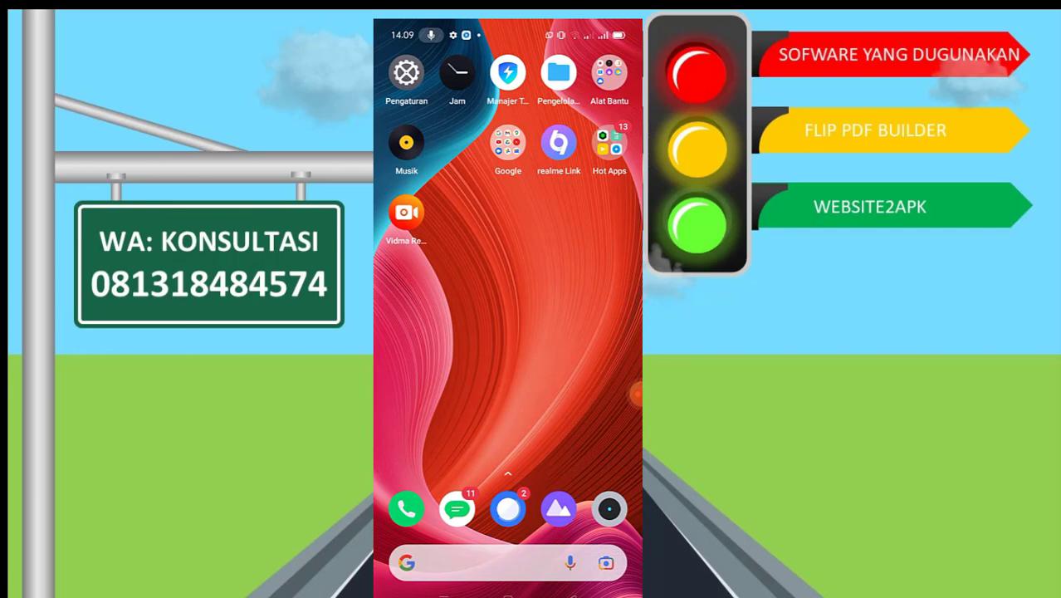
On the phone, install Bahasa Arab Kelas VIII_1_1.0.apk and open the app with access to photos, media and files allowed.
left_click(559, 73)
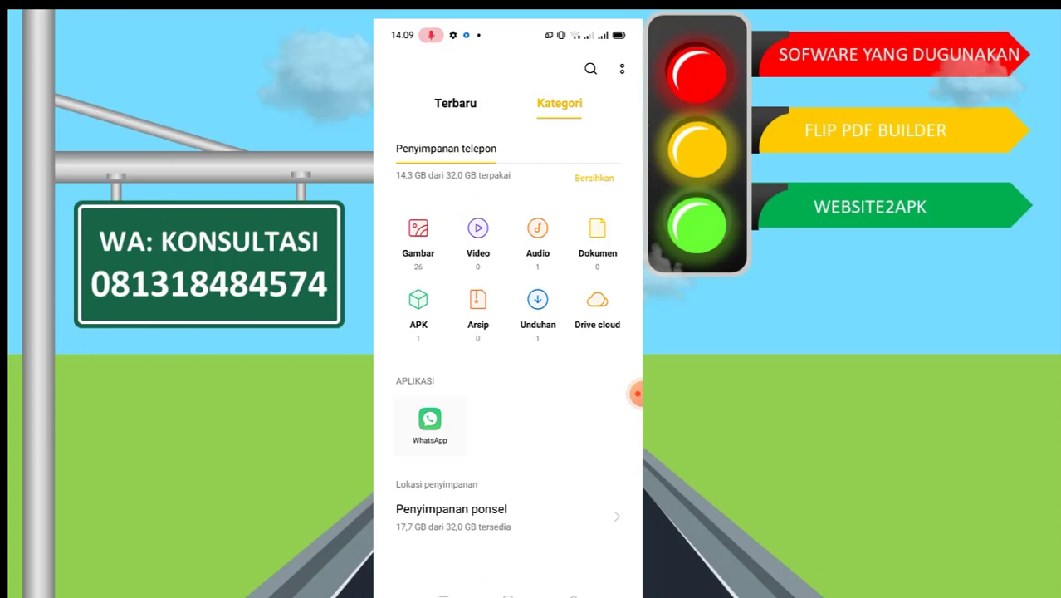
left_click(418, 311)
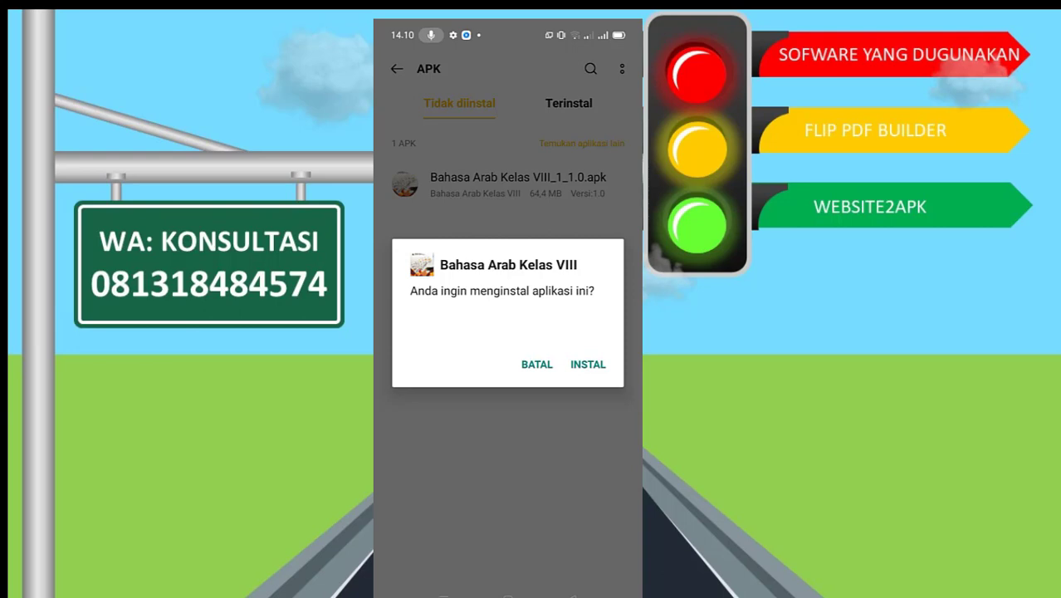
left_click(588, 364)
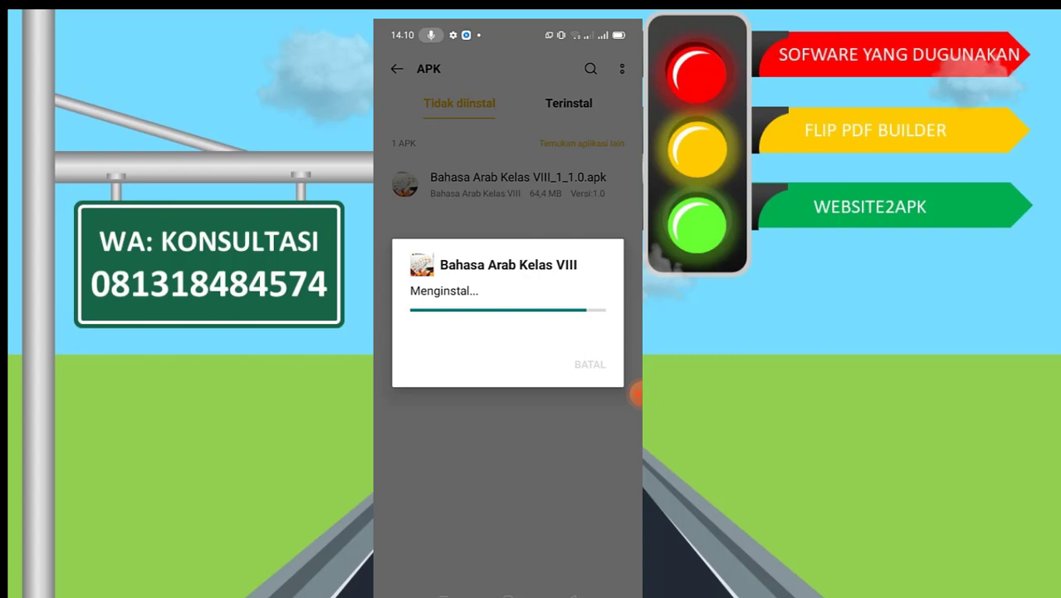
left_click(591, 363)
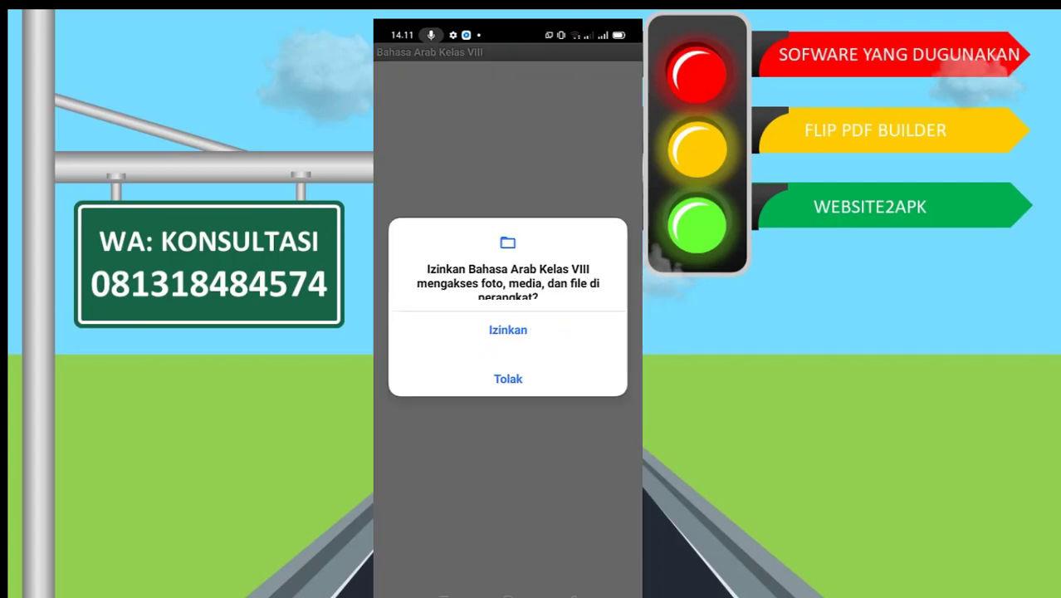
left_click(508, 339)
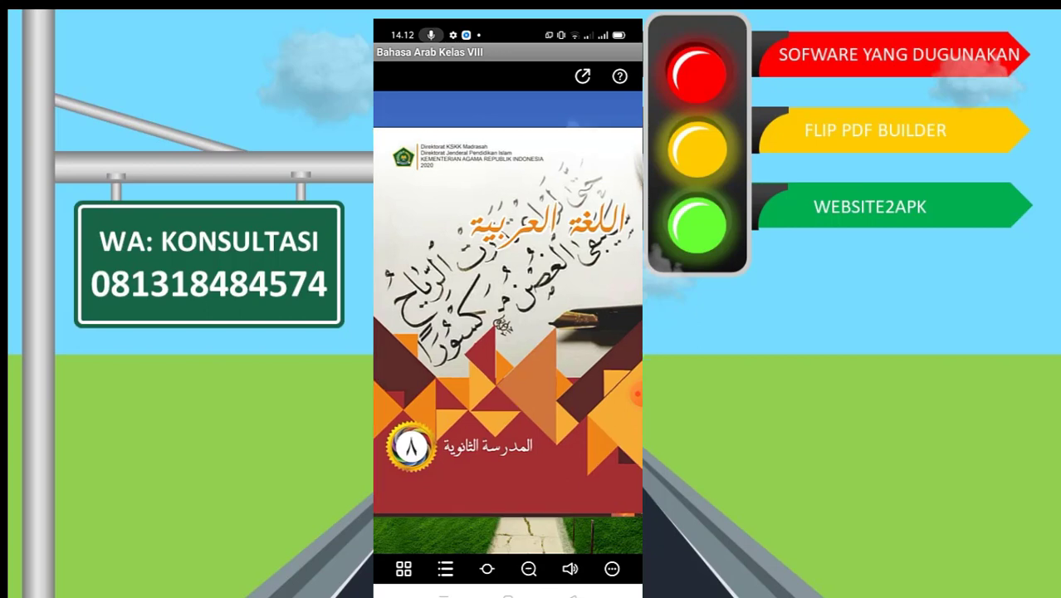
Test the zoom on the flipbook's cover and return it to the full-page view.
left_click(529, 568)
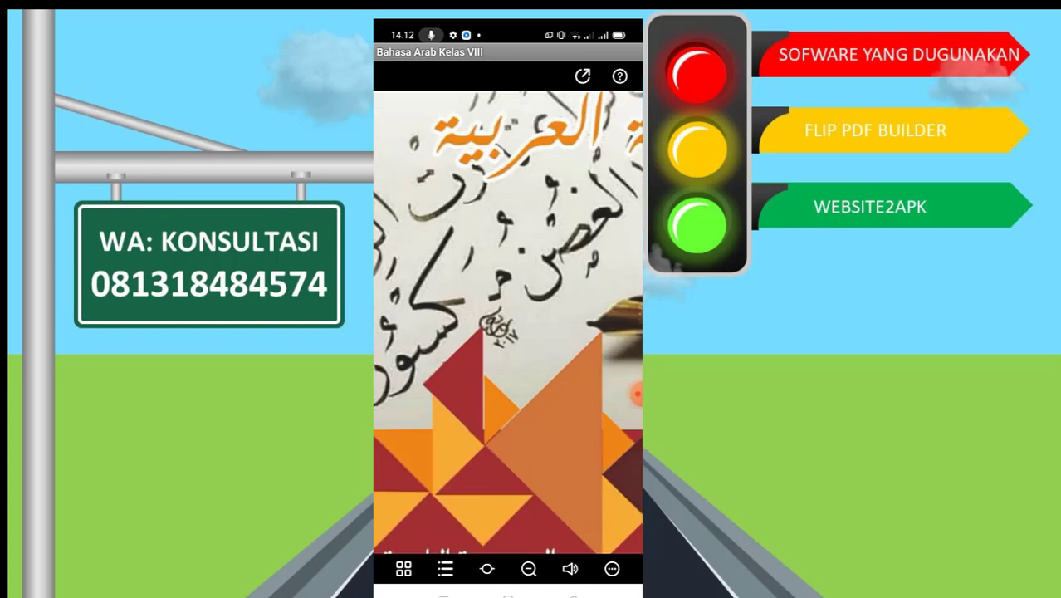
left_click(529, 568)
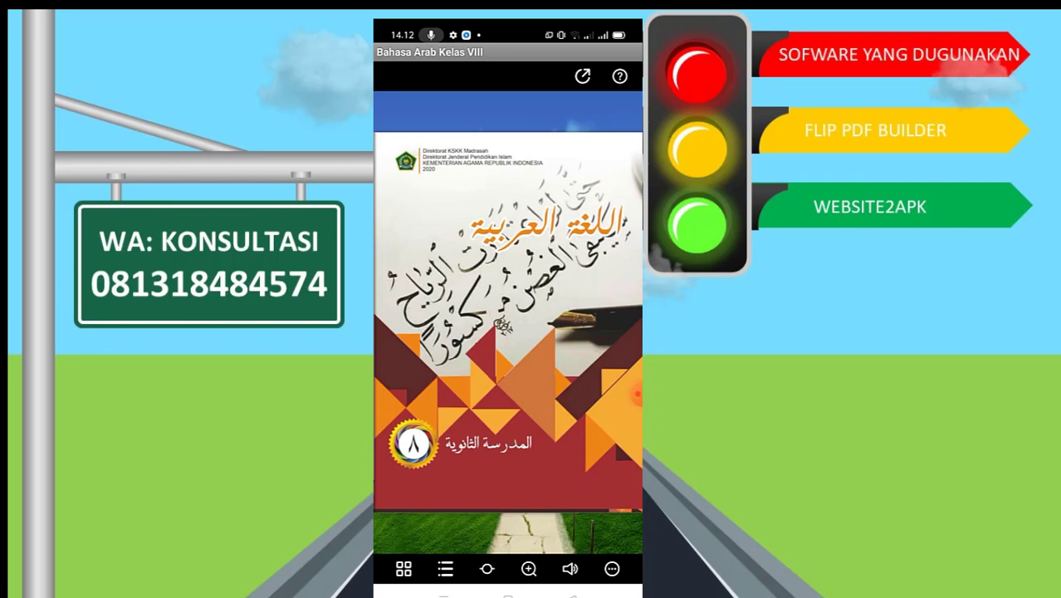
Browse the first three lessons in the table of contents and open Kosa kata dan Ungkapan under Pelajaran Pertama.
left_click(612, 568)
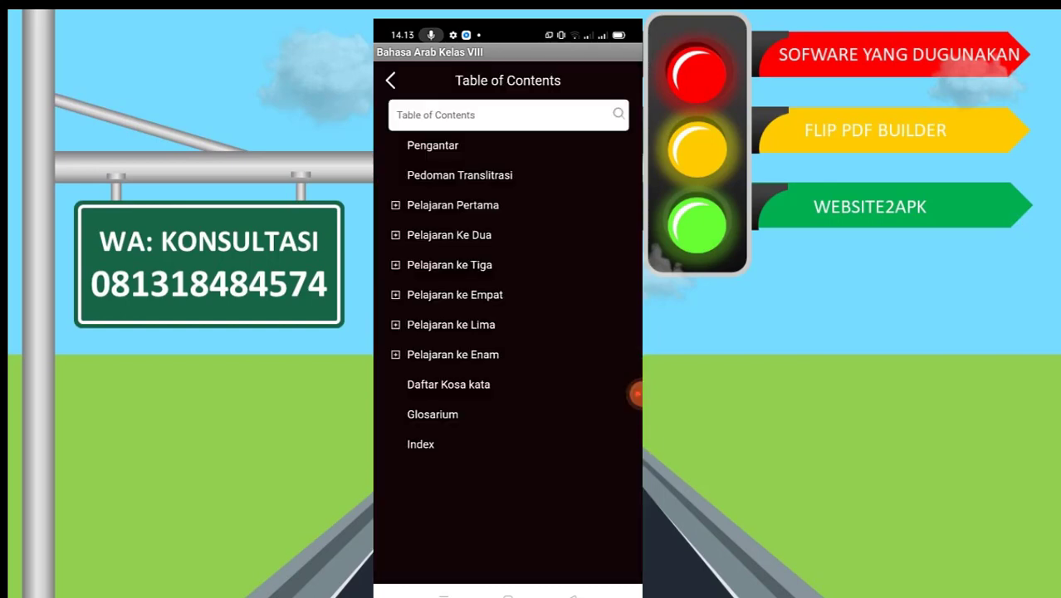
left_click(453, 205)
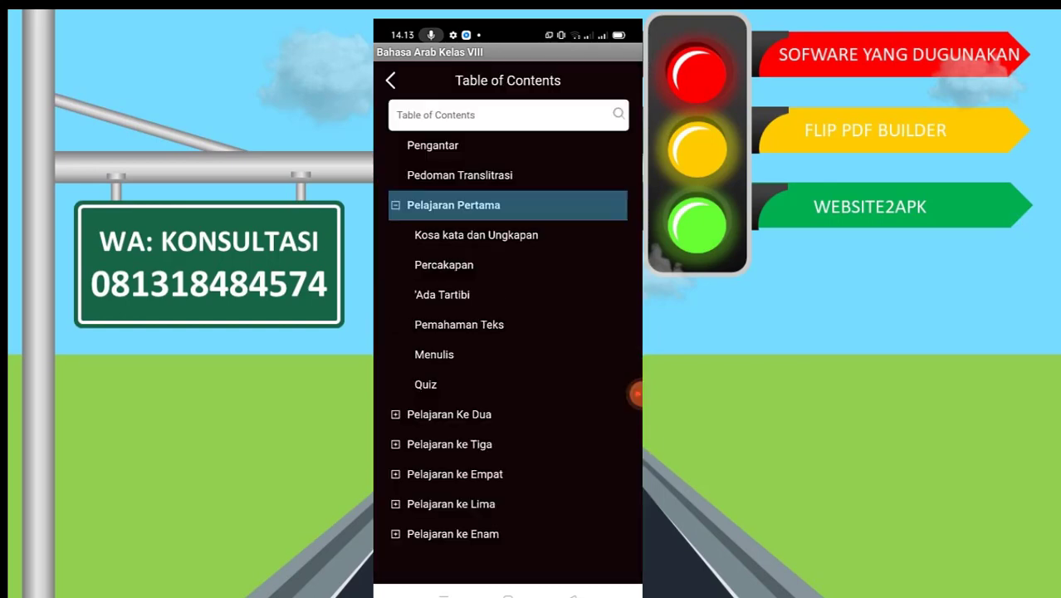
left_click(453, 205)
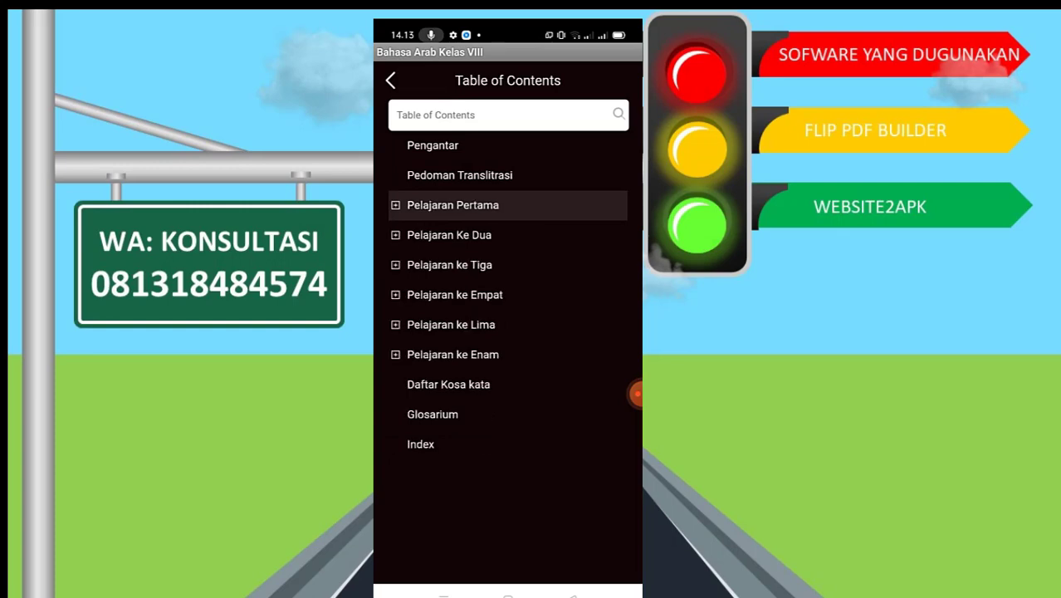
left_click(449, 235)
left_click(449, 235)
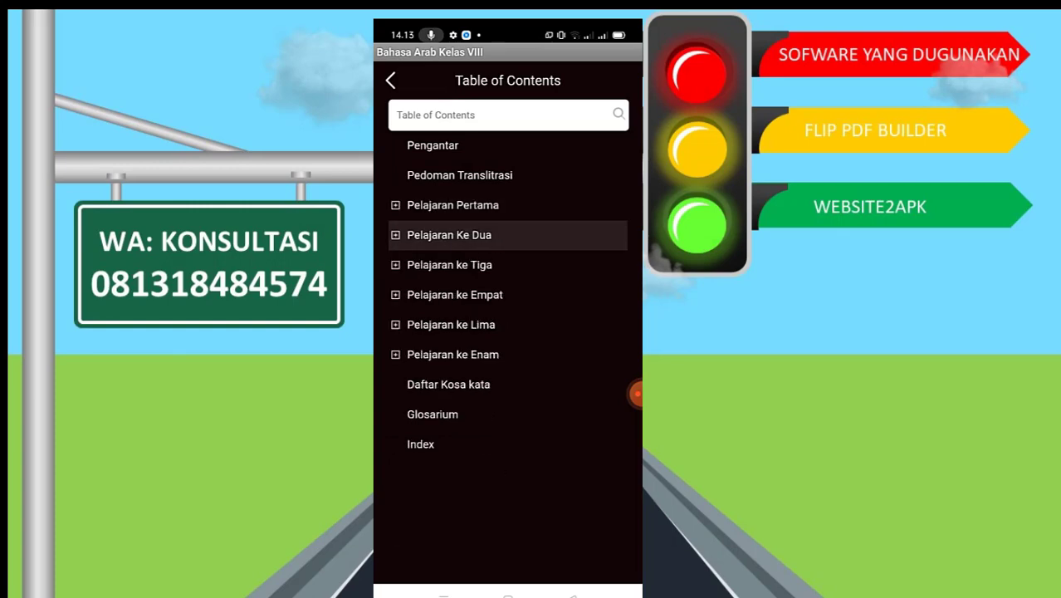
left_click(449, 265)
left_click(449, 265)
left_click(452, 205)
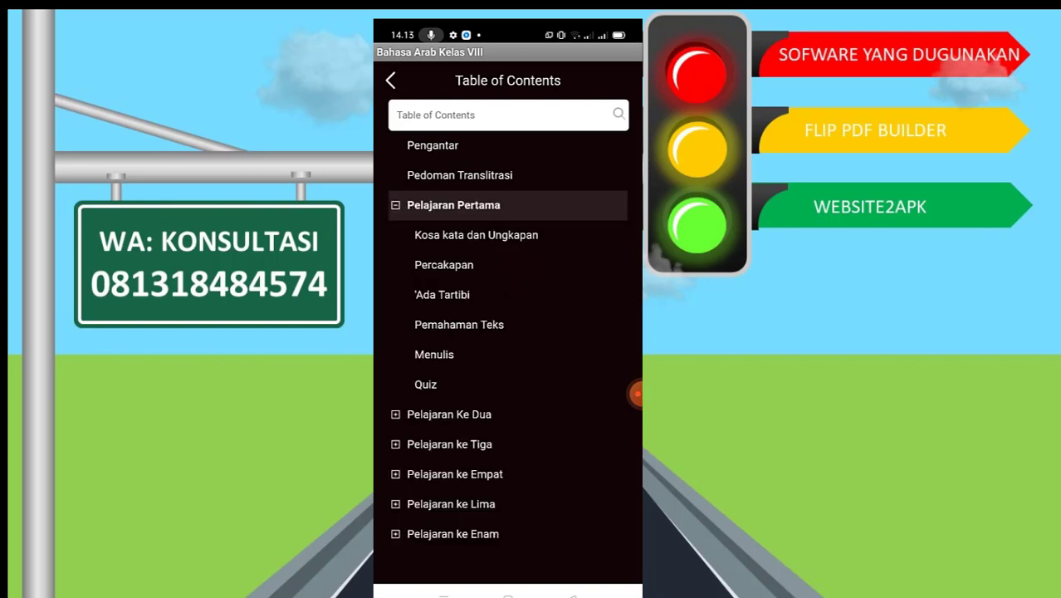
left_click(476, 235)
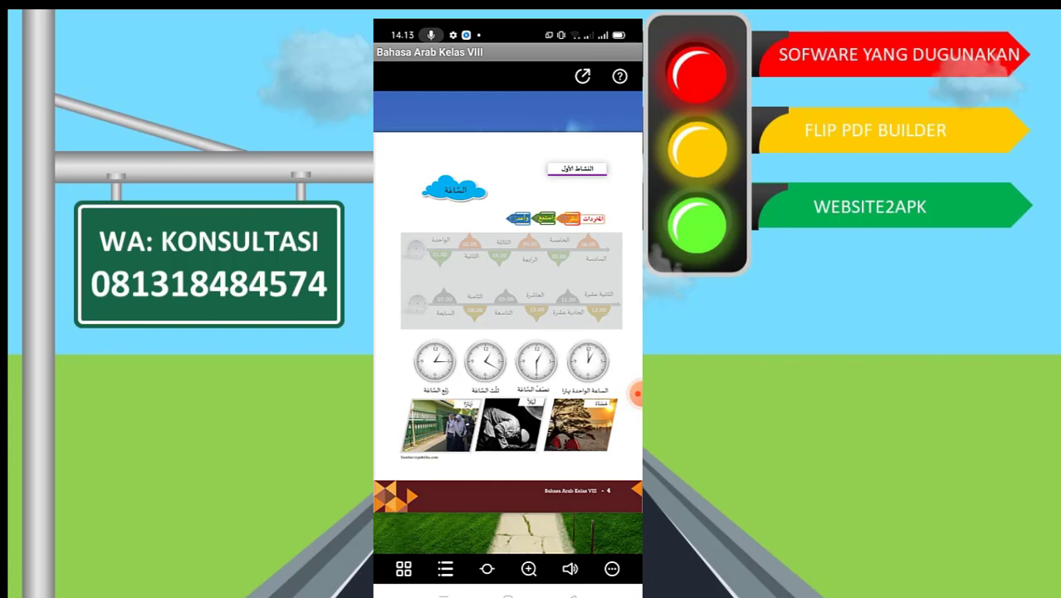
Test the pictures and zooming on page 4, and turn forward to the conversation on page 6.
left_click(582, 424)
double_click(509, 422)
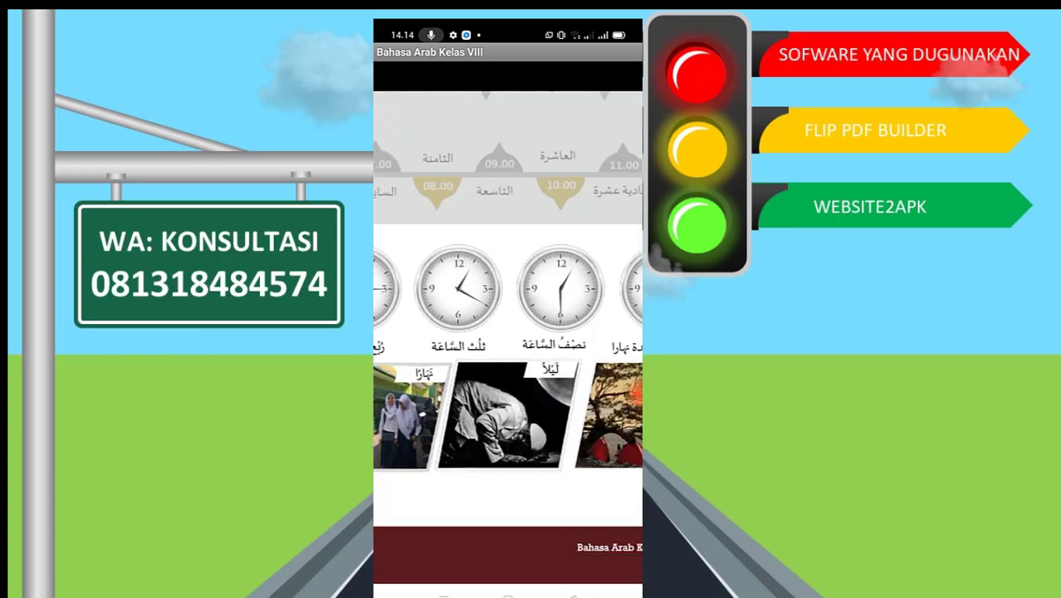
double_click(508, 415)
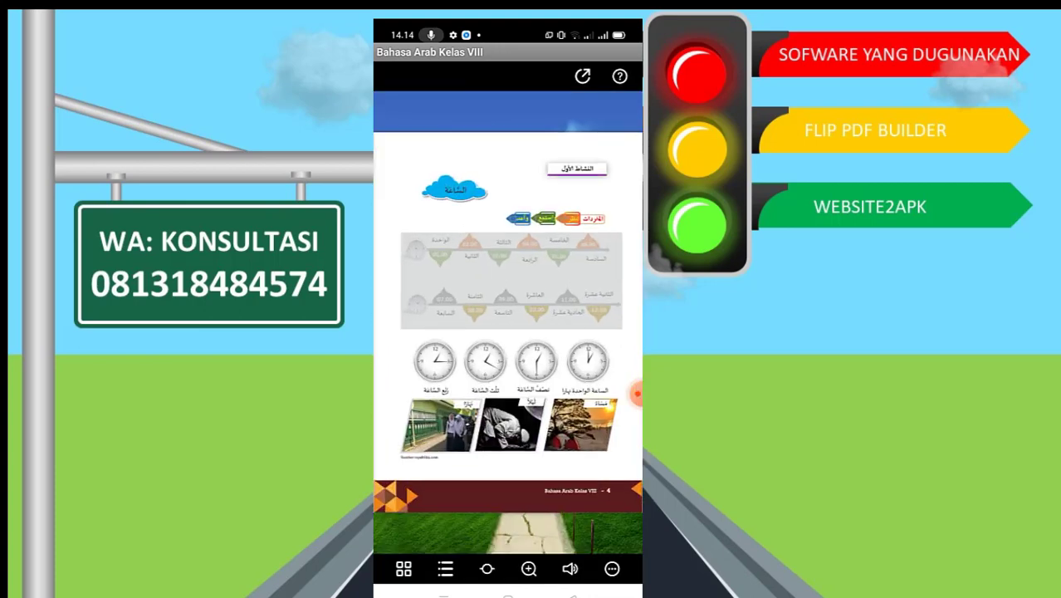
left_click(442, 425)
left_click(633, 491)
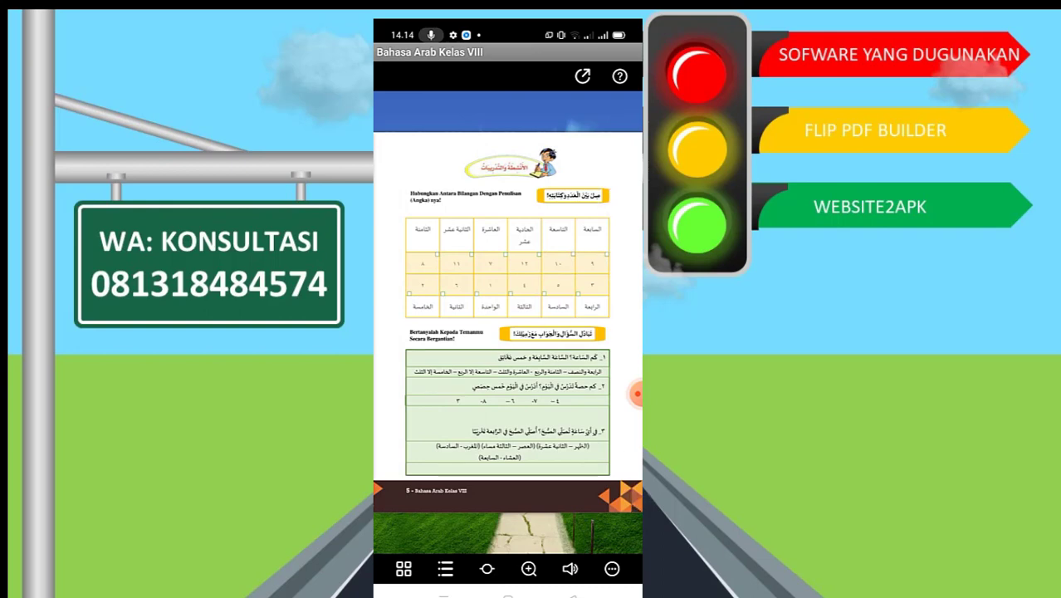
left_click(636, 393)
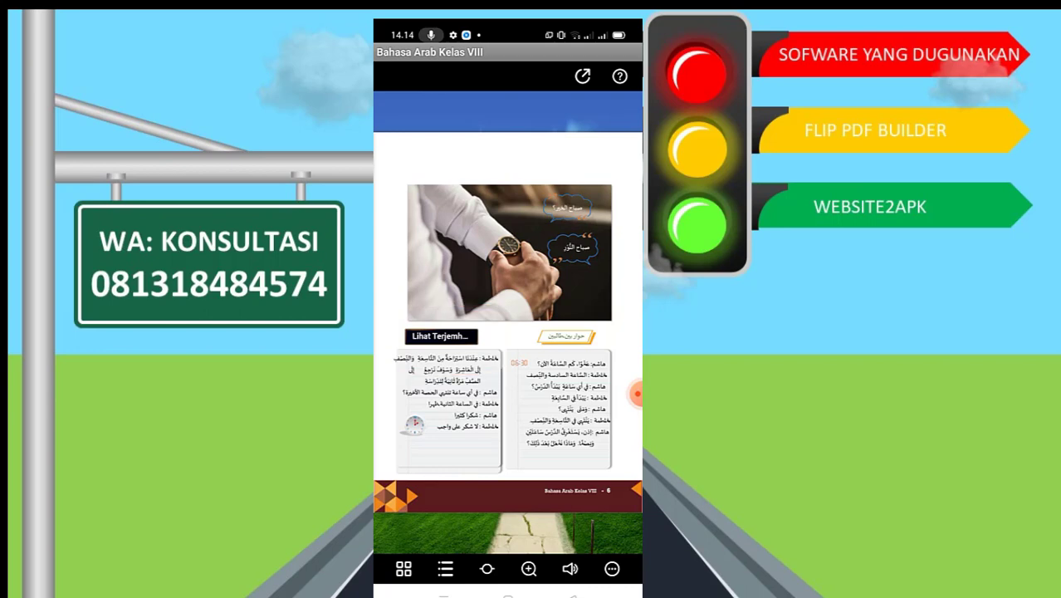
View and close the translation of the conversation on page 6, and turn forward to page 8.
left_click(440, 336)
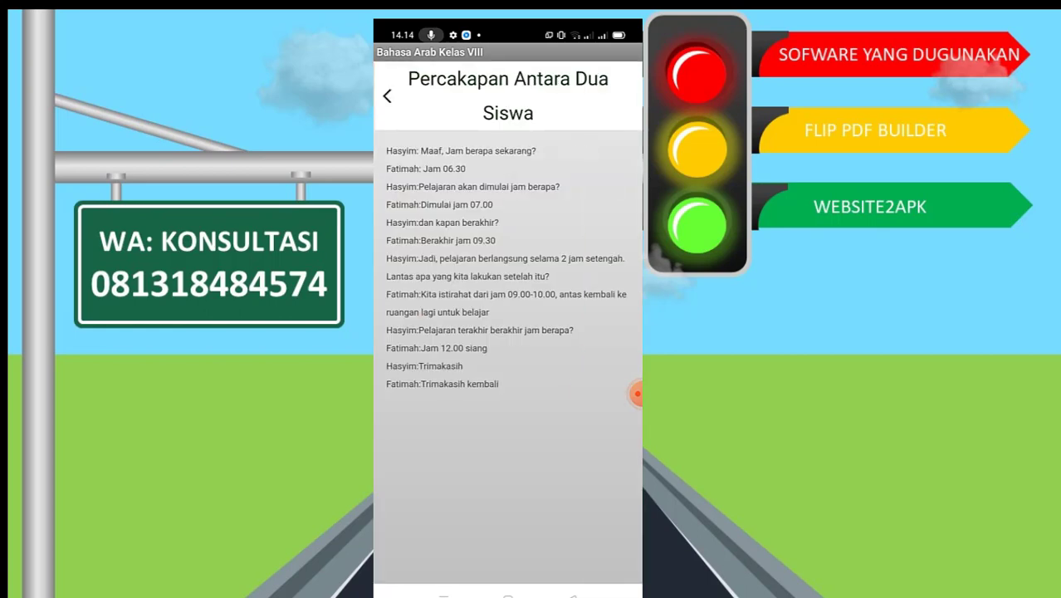
key("Escape")
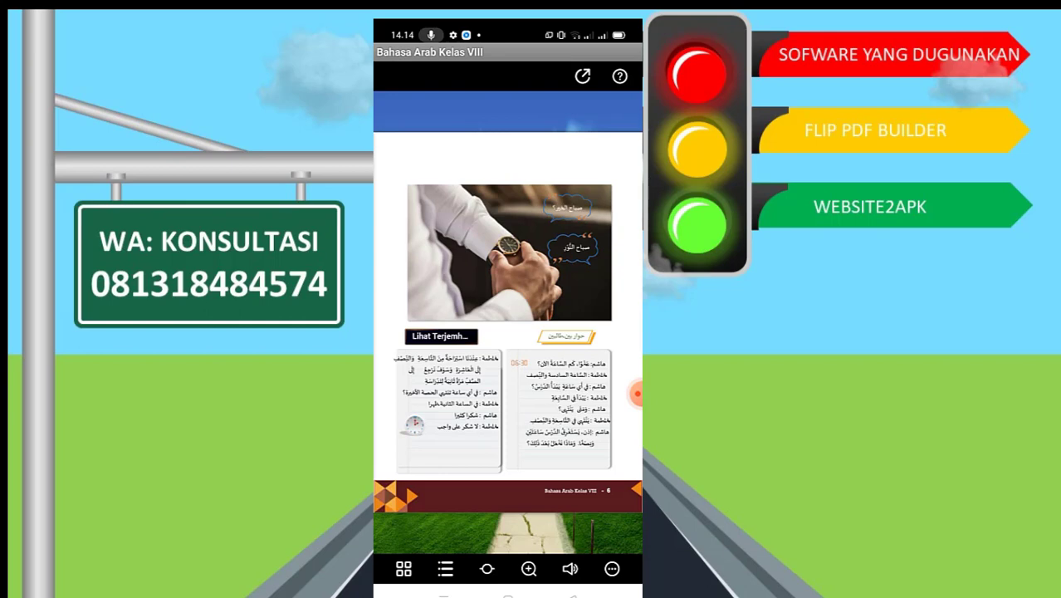
key("Right")
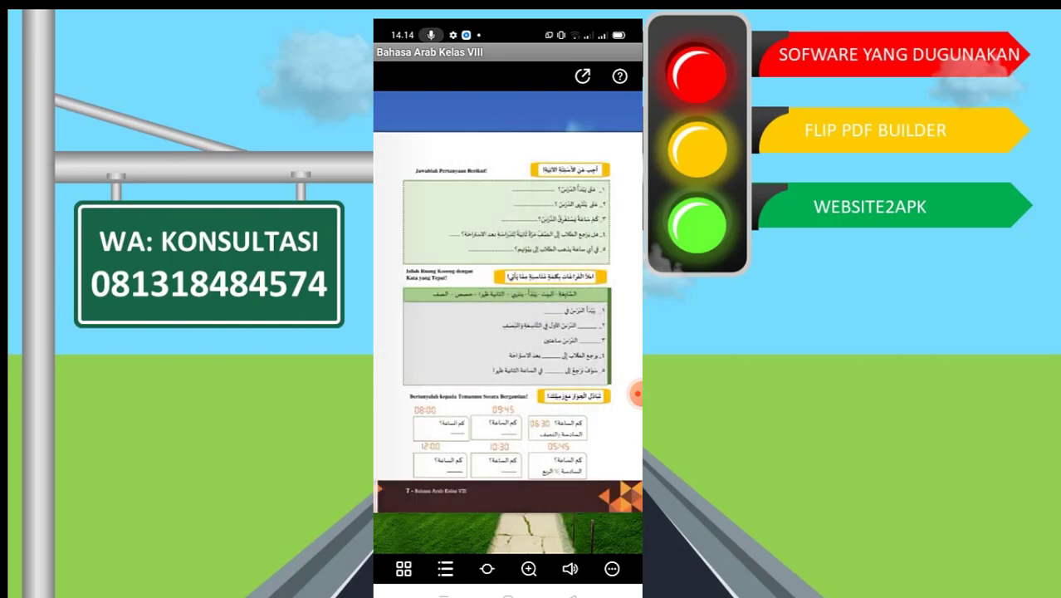
key("Right")
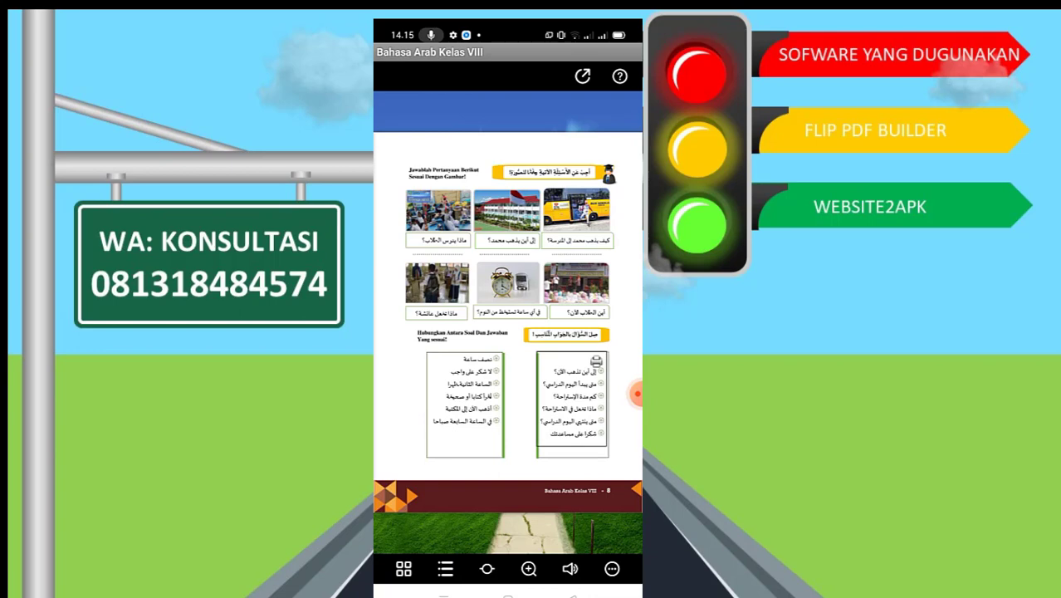
Start the picture quiz on page 8 and answer the first two questions with بالحافلة and إلى المدرسة.
left_click(608, 173)
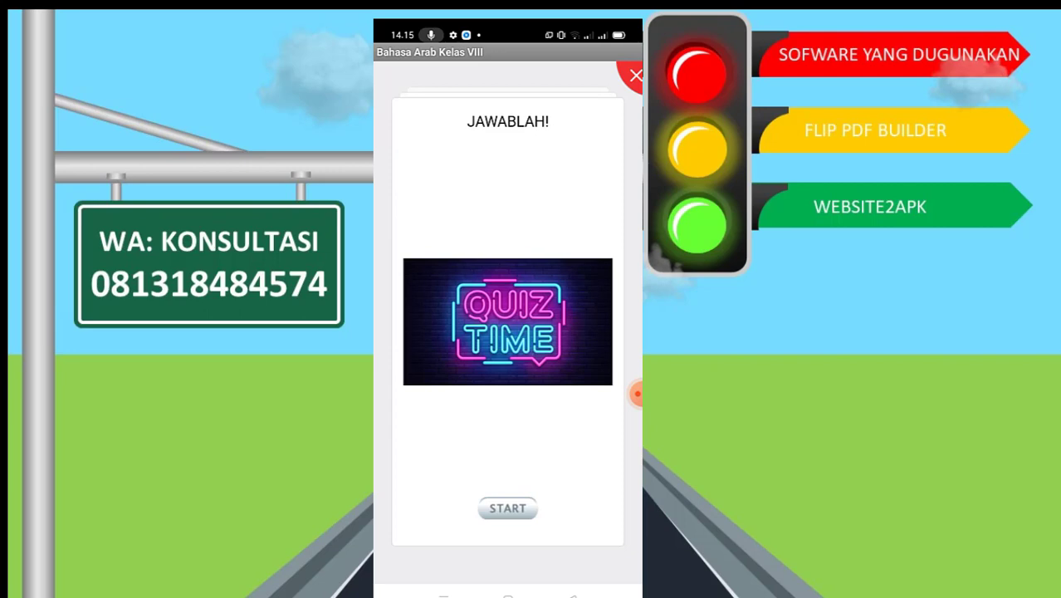
left_click(507, 508)
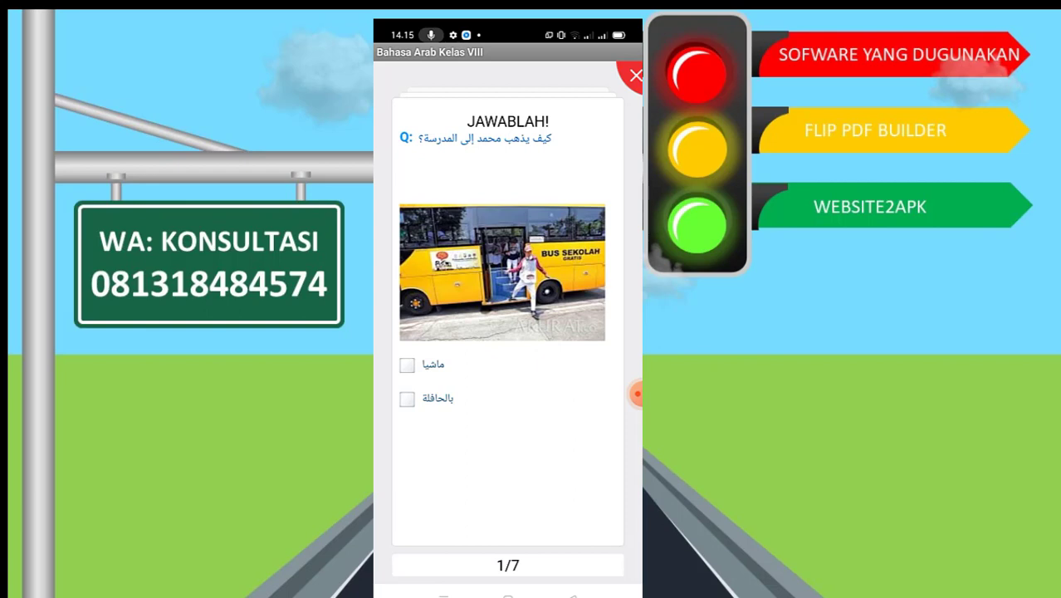
left_click(407, 399)
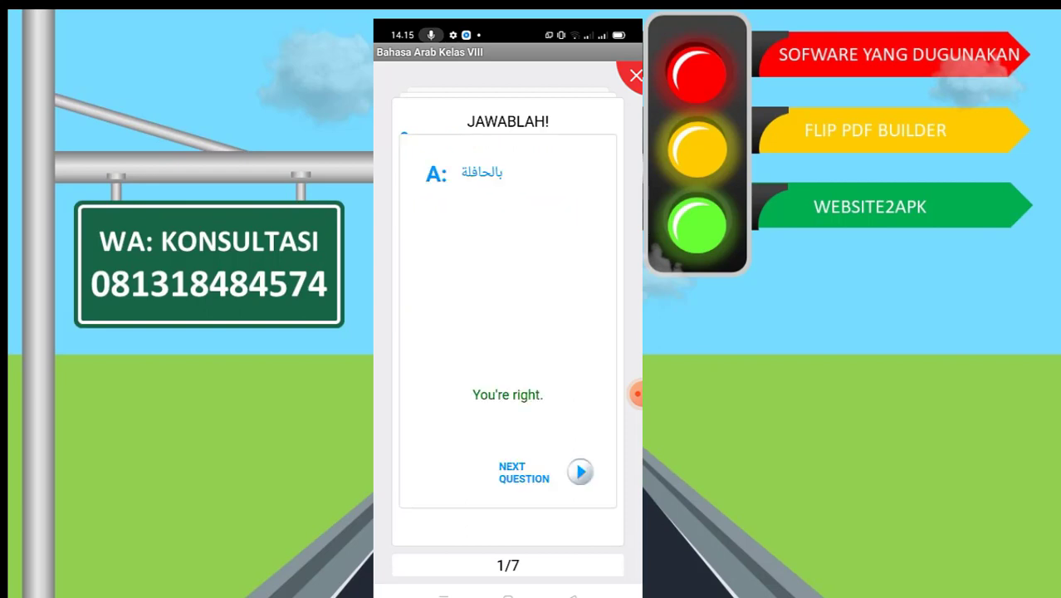
left_click(580, 471)
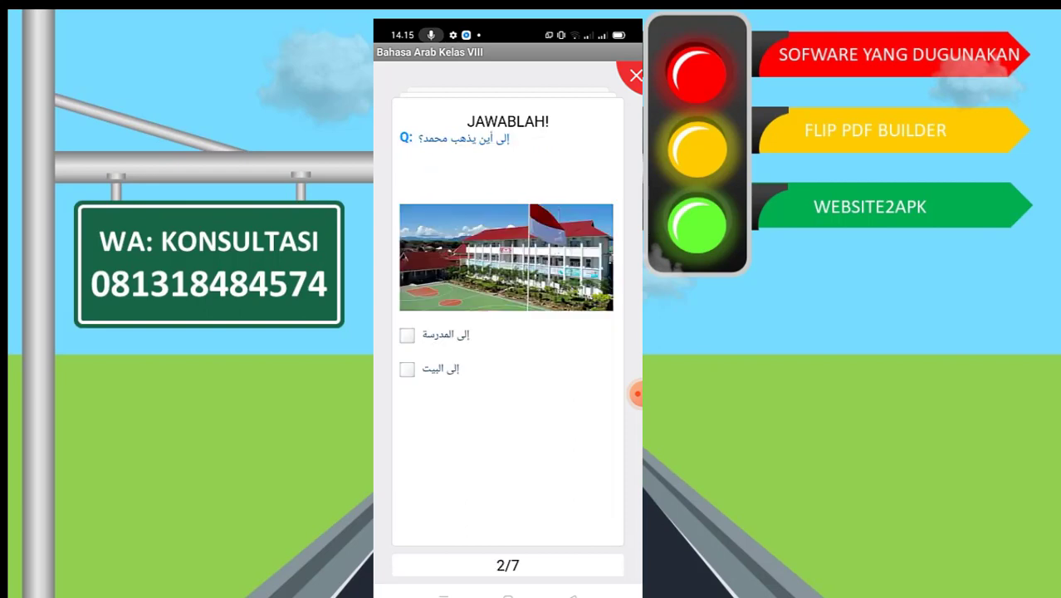
left_click(406, 335)
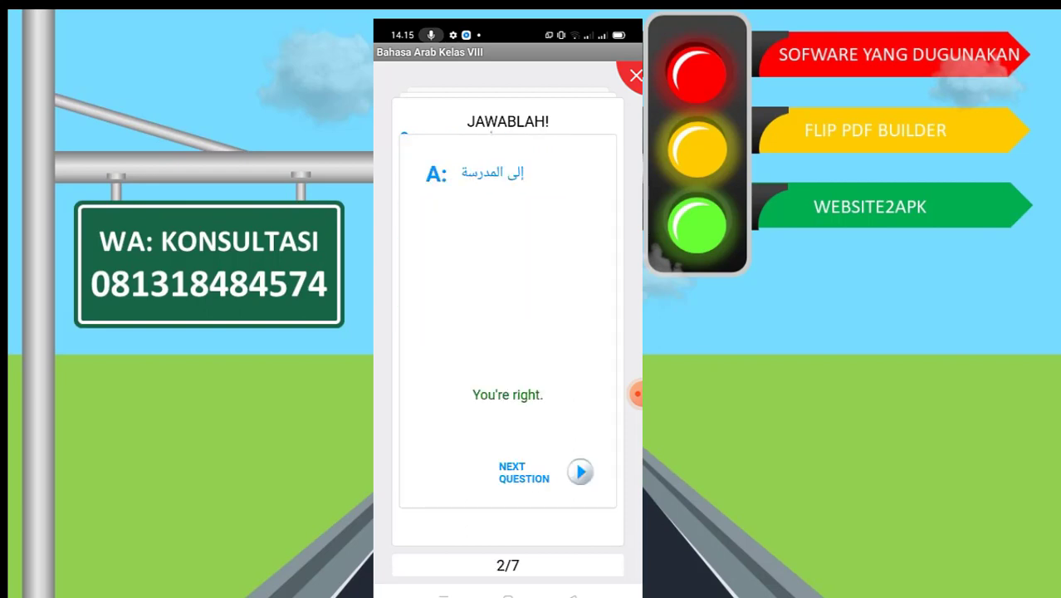
left_click(581, 472)
Answer quiz questions 3 to 6, choosing في المدرسة for question 4, الرابعة for question 5 and تكنس for question 6.
left_click(407, 392)
left_click(580, 472)
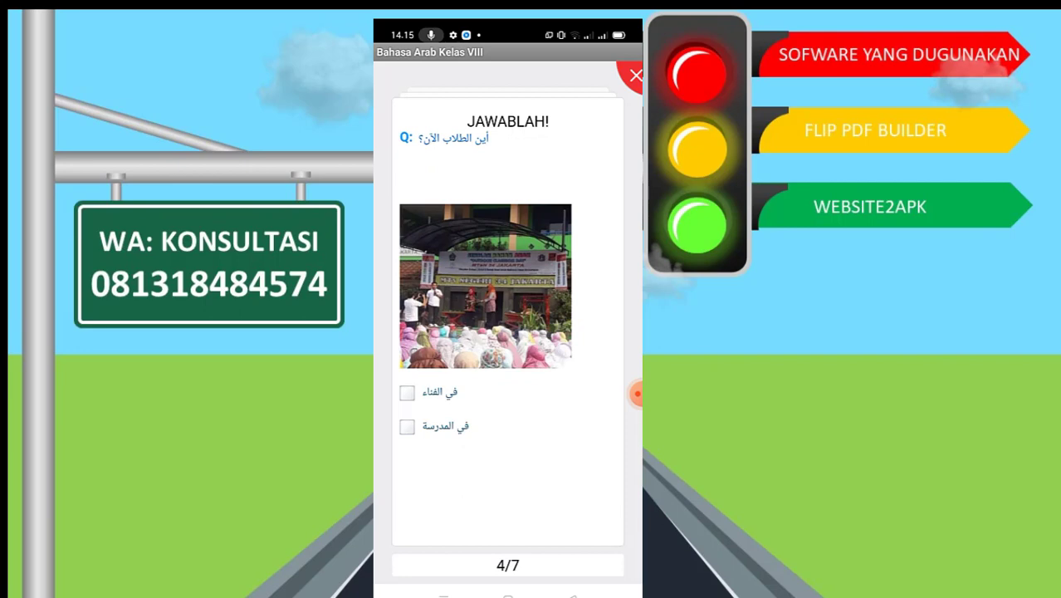
left_click(407, 427)
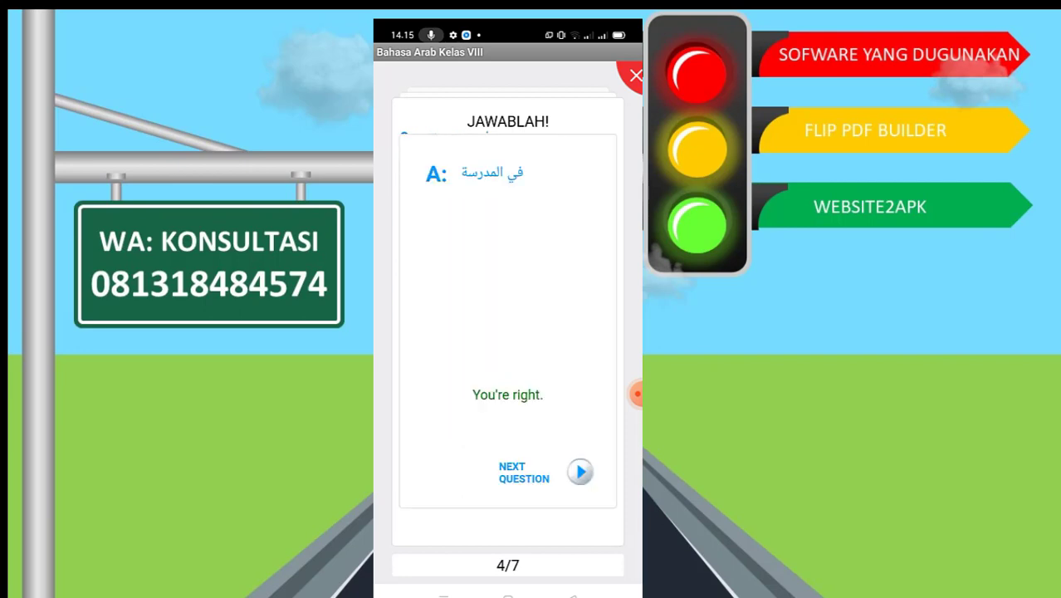
left_click(581, 471)
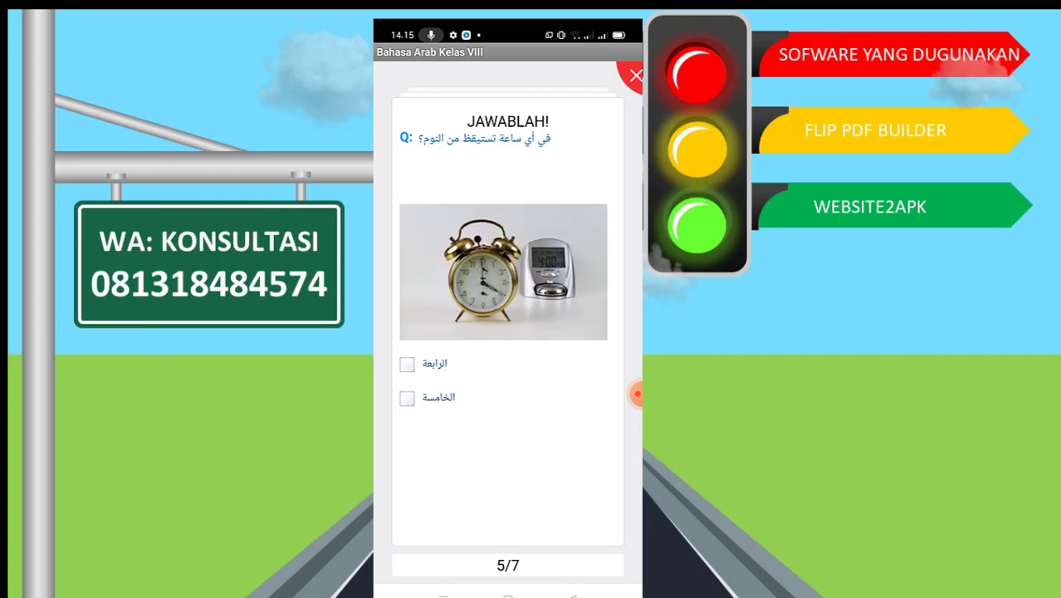
left_click(407, 364)
left_click(580, 472)
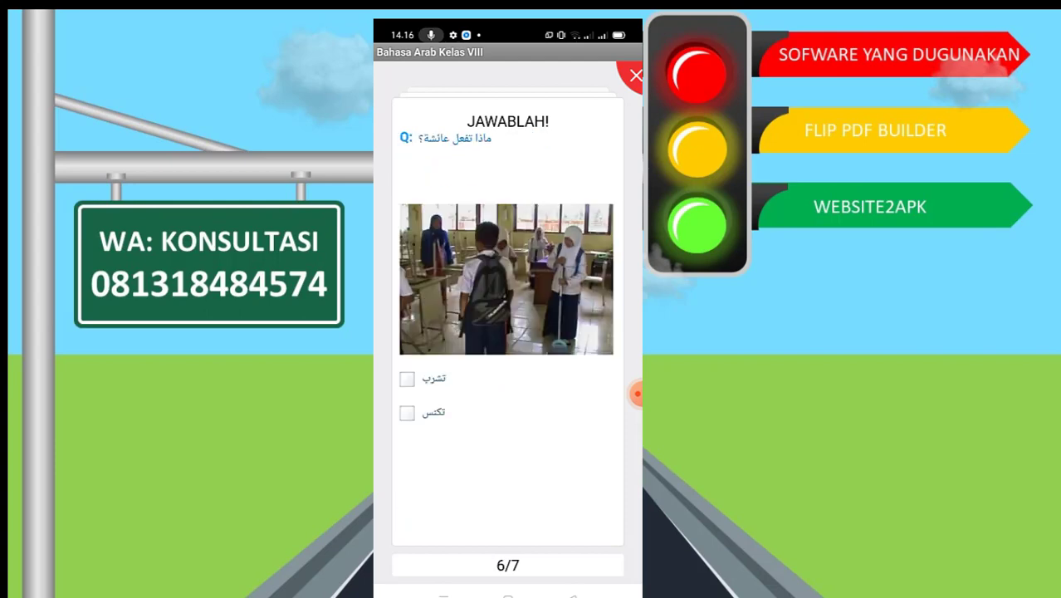
left_click(407, 412)
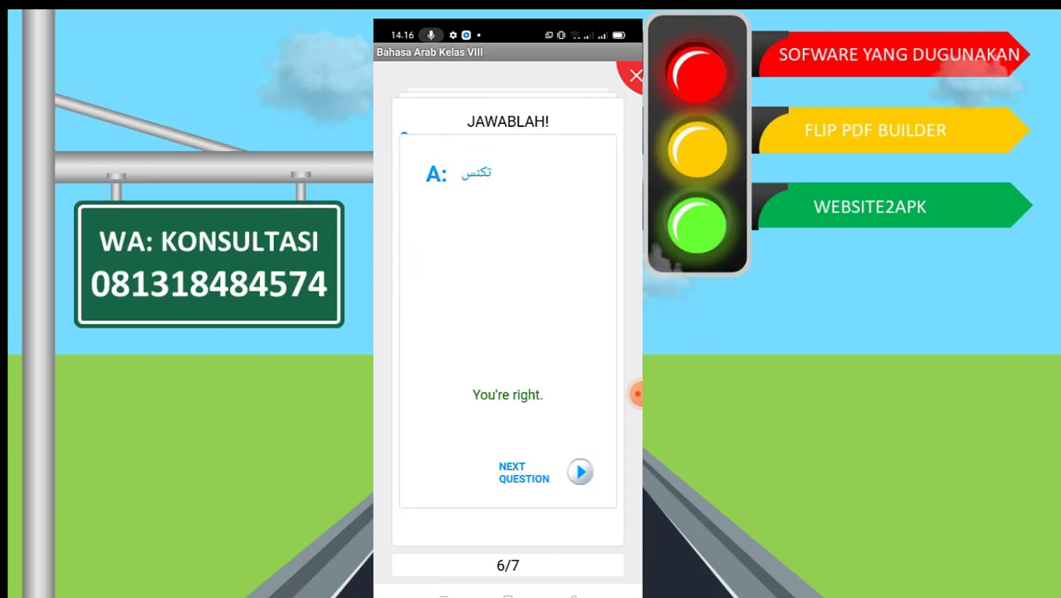
left_click(581, 471)
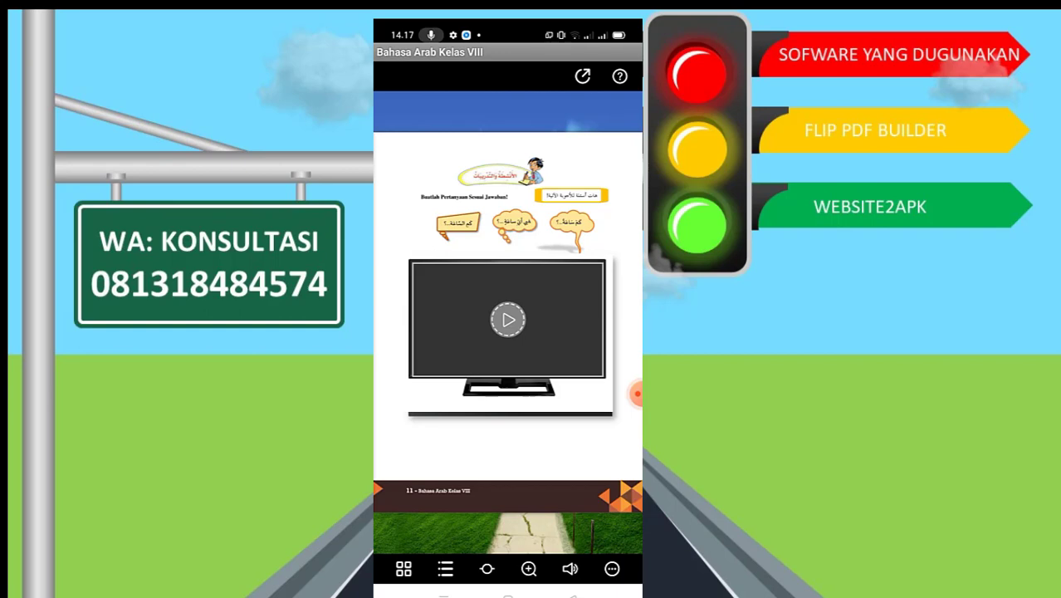
Test the video on page 11, close it, and turn forward through the exercises to the reading on page 14.
left_click(508, 319)
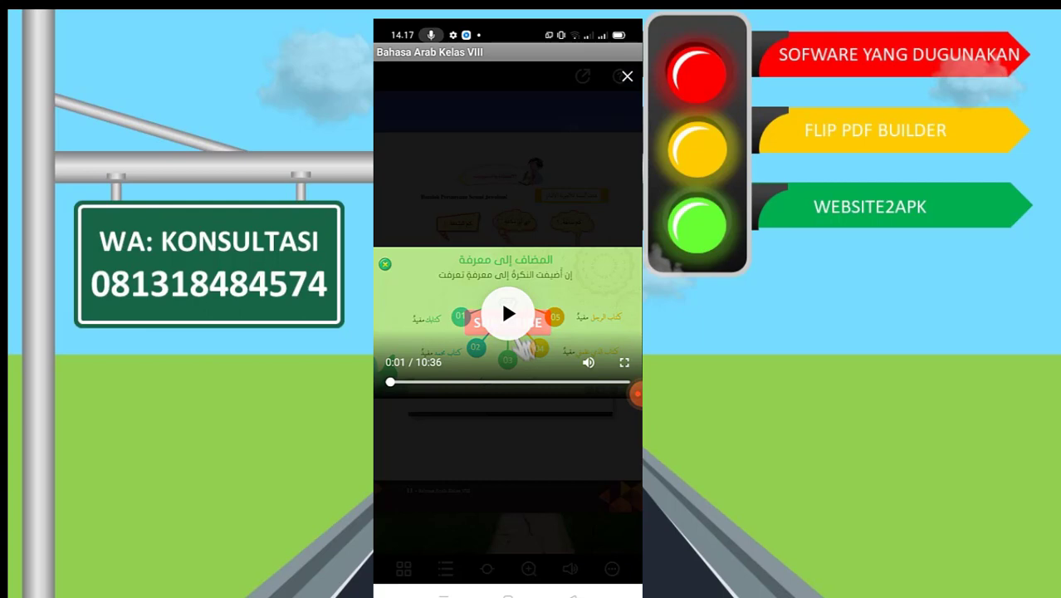
key("Escape")
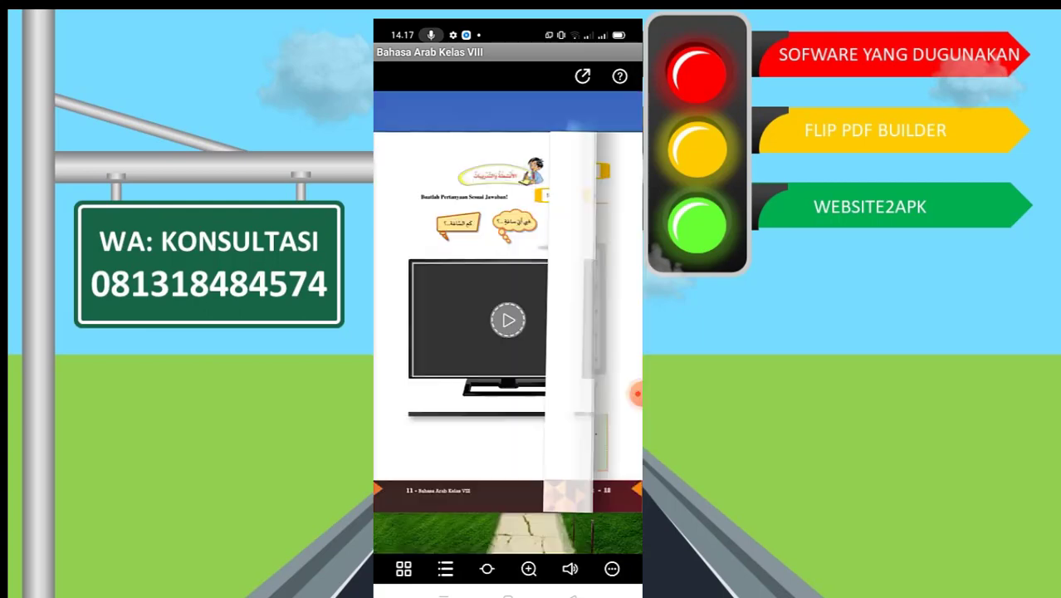
key("Right")
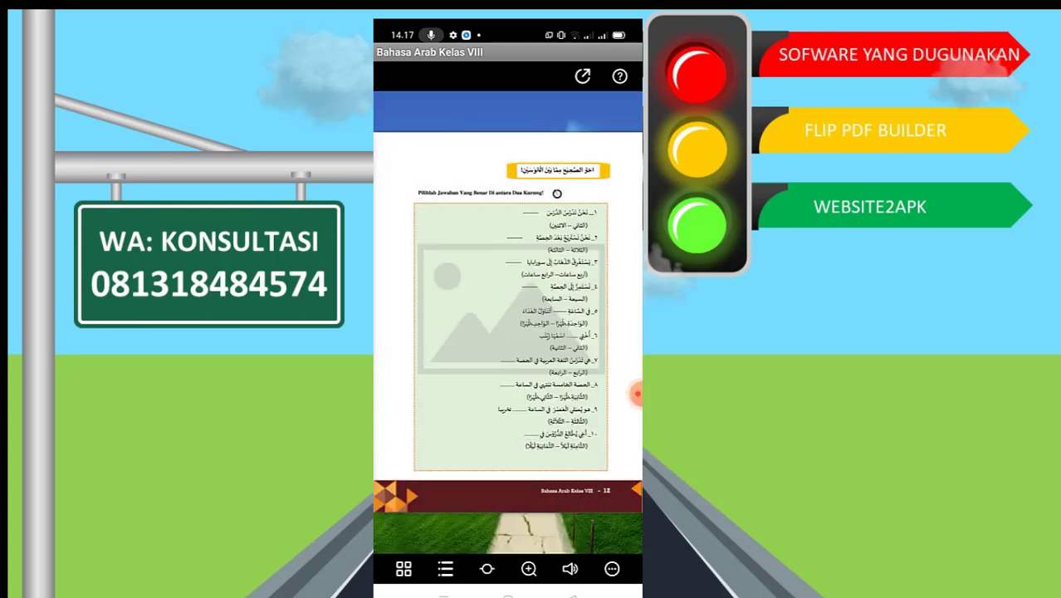
key("Right")
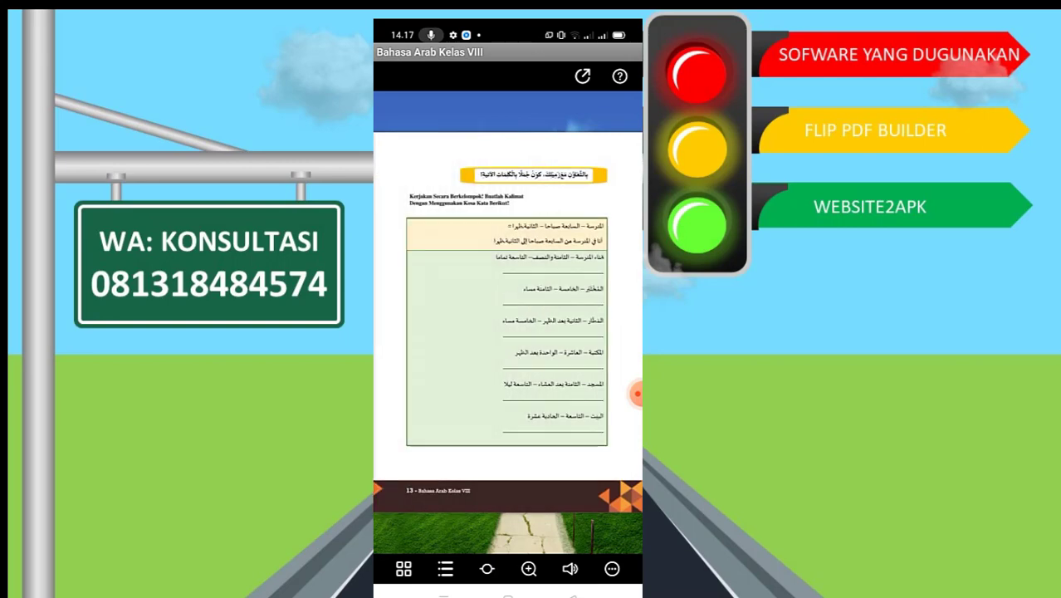
key("Right")
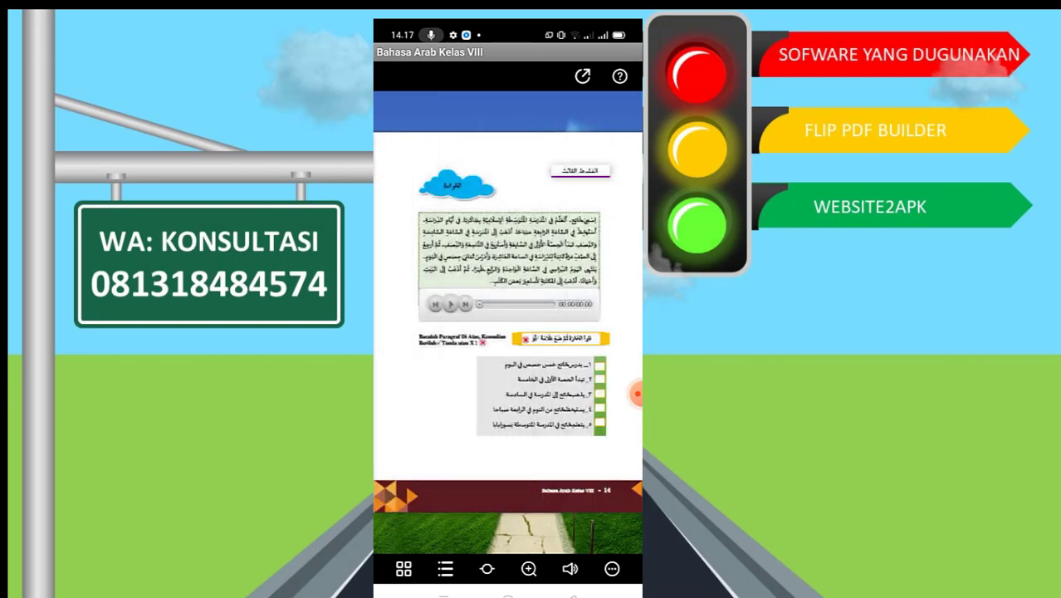